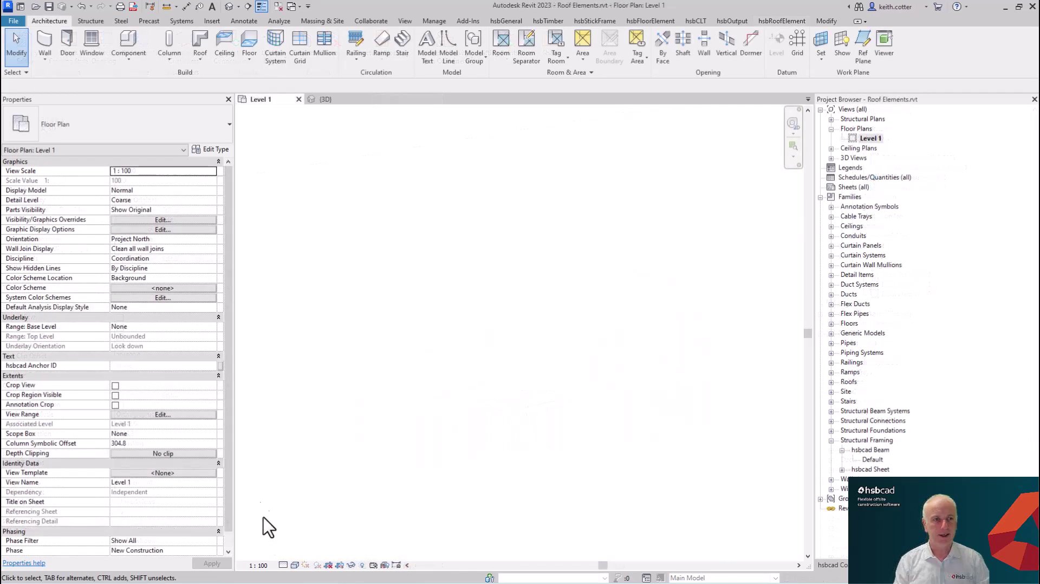
Sketch a rectangular roof footprint about 10600 by 6600 mm on Level 1 and finish the roof
{"action": "left_click", "coordinate": [199, 40]}
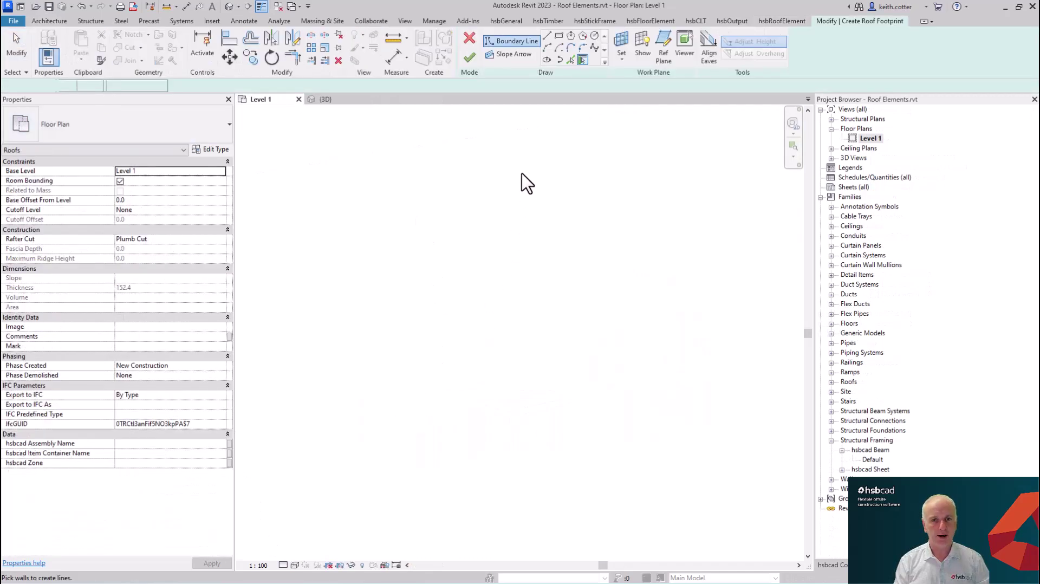
{"action": "left_click", "coordinate": [558, 36]}
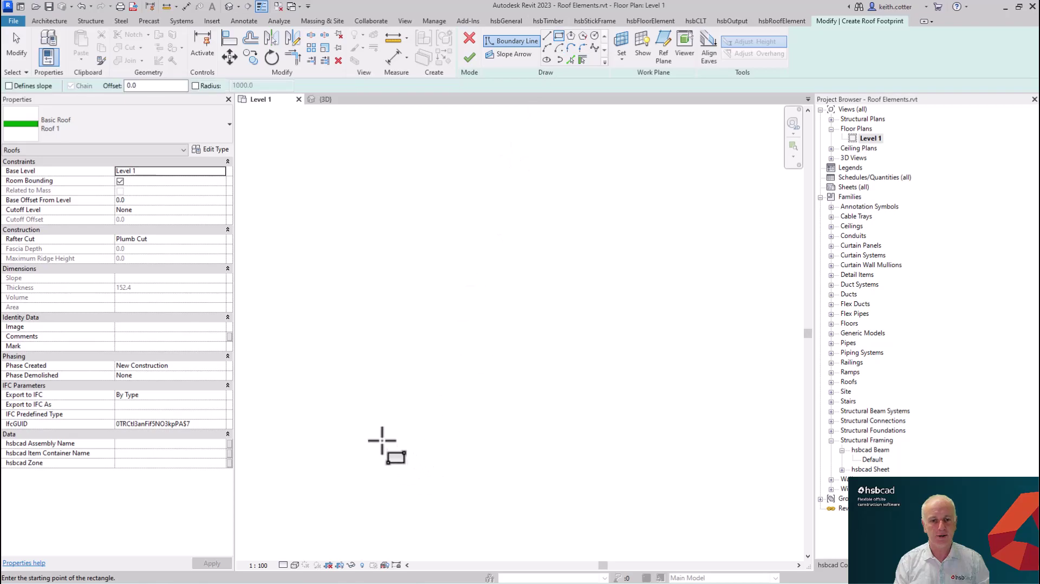
{"action": "left_click", "coordinate": [378, 429]}
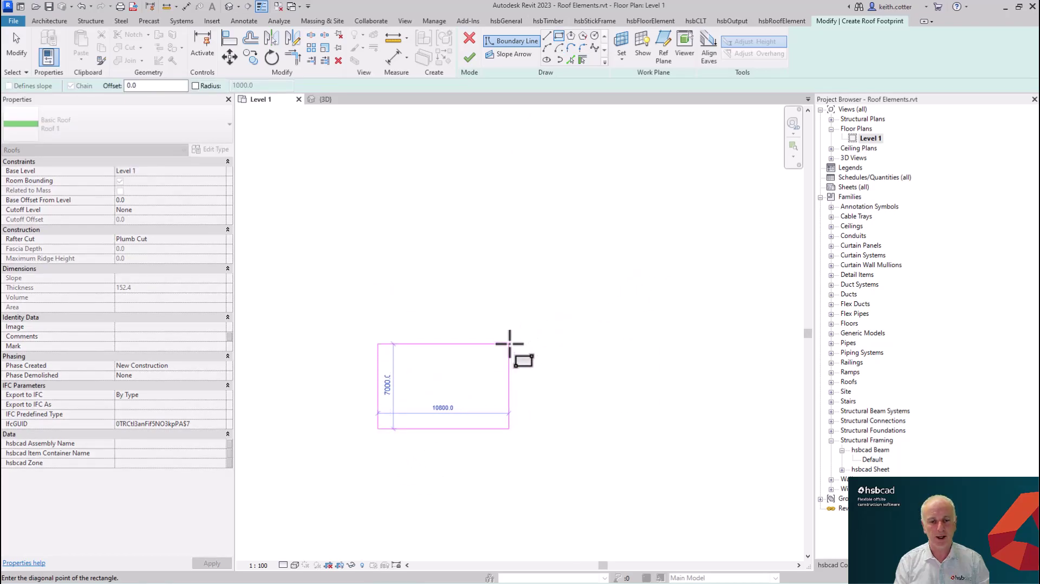
{"action": "left_click", "coordinate": [507, 348]}
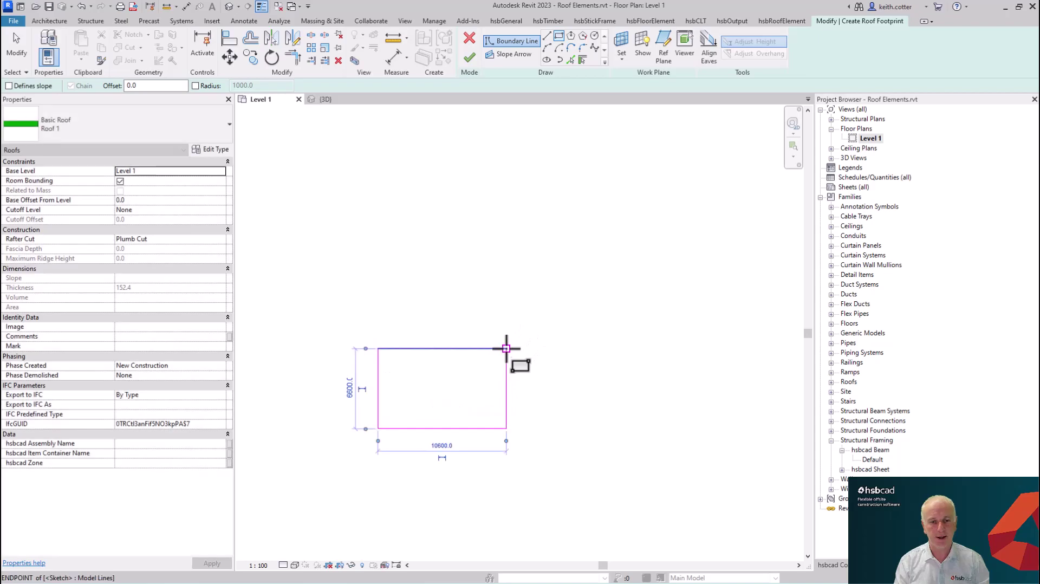
{"action": "key", "text": "Escape"}
{"action": "key", "text": "Escape"}
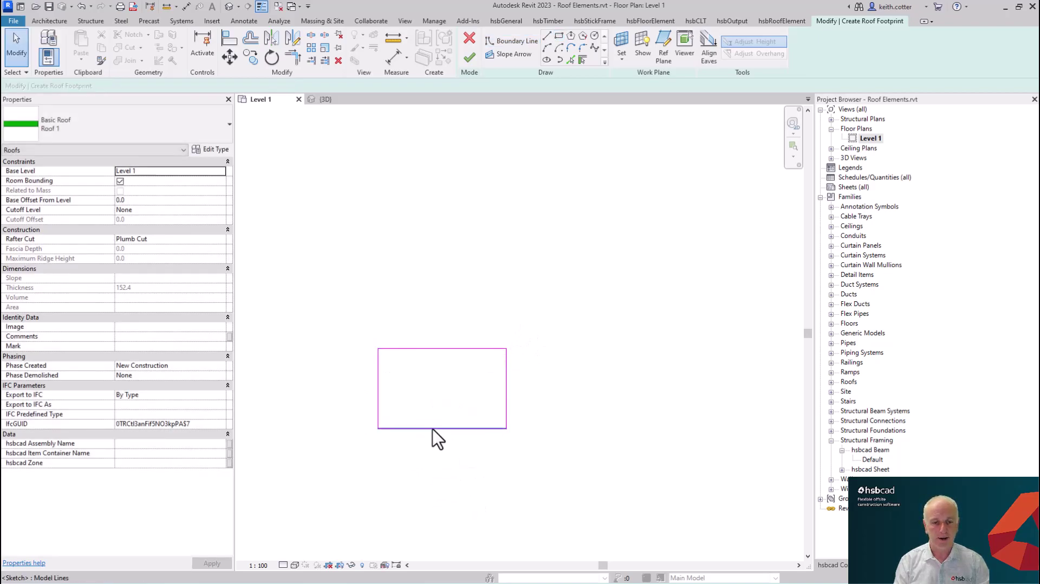
{"action": "left_click", "coordinate": [433, 429]}
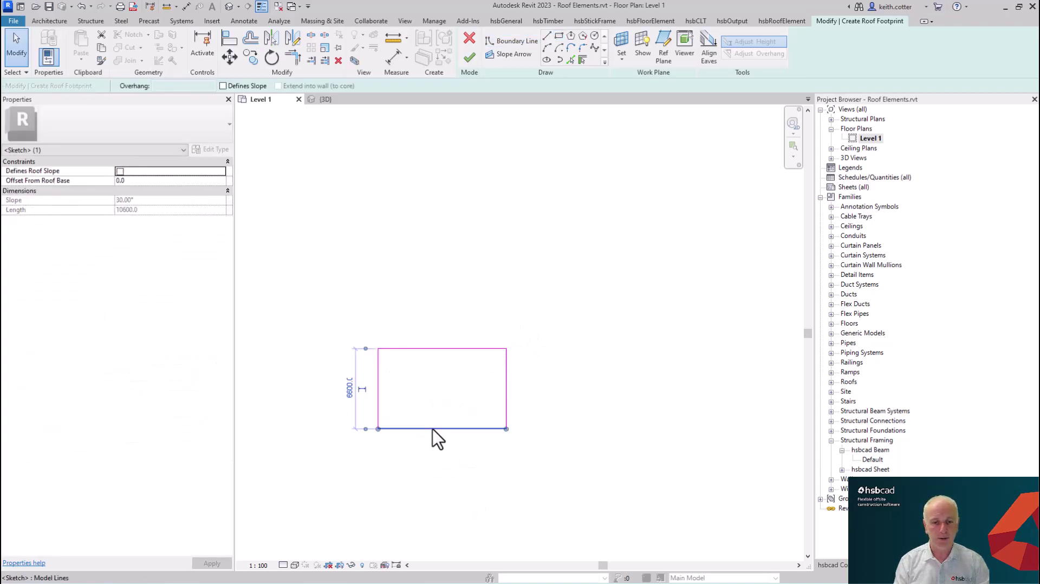
{"action": "left_click", "coordinate": [474, 56]}
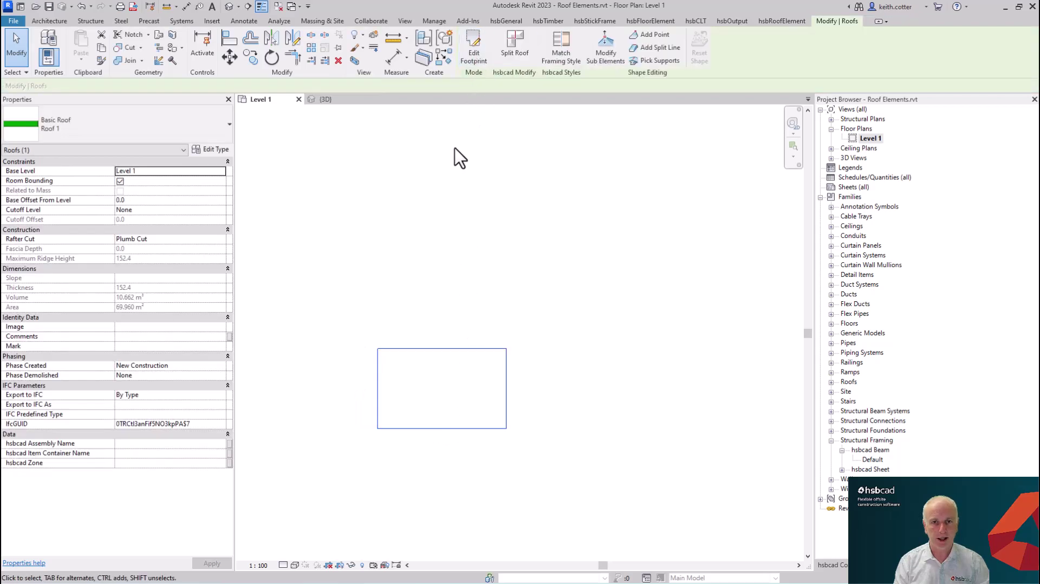
Edit the roof footprint so both long edges and the right-hand short edge define a 30° slope, and finish the sketch
{"action": "left_click", "coordinate": [474, 51]}
{"action": "left_click", "coordinate": [443, 349]}
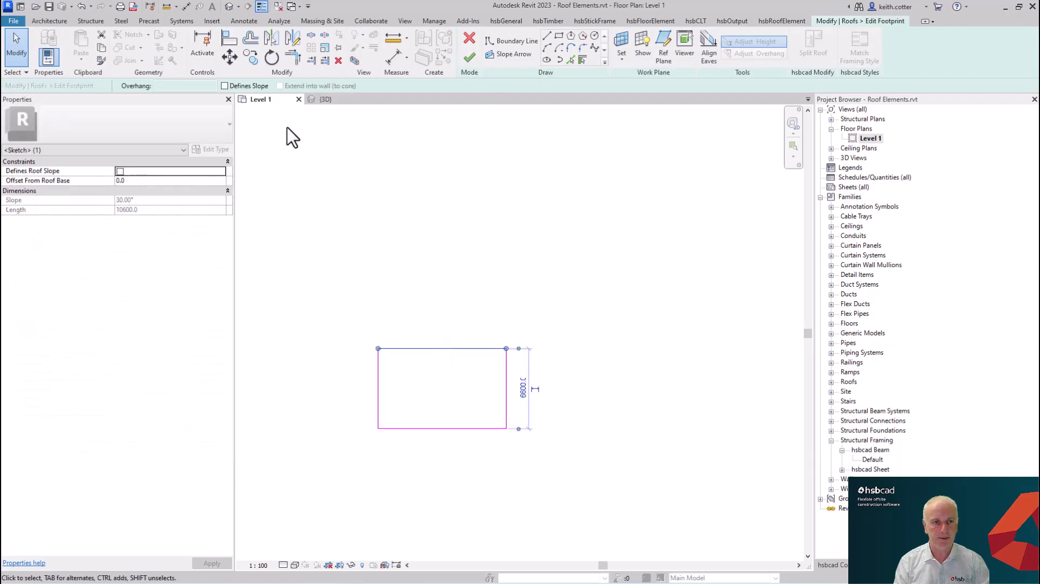
{"action": "left_click", "coordinate": [224, 86]}
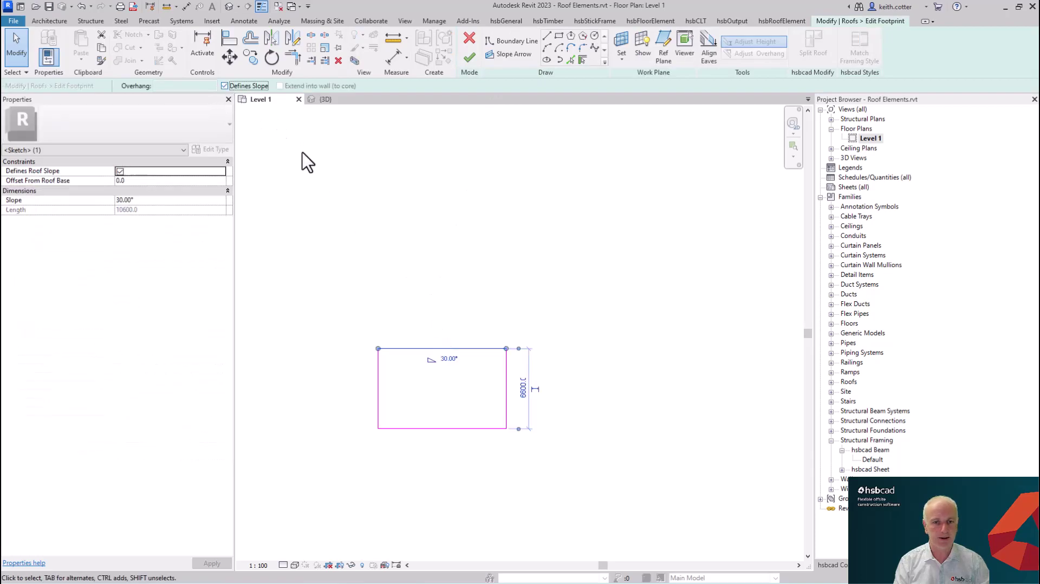
{"action": "left_click", "coordinate": [506, 395]}
{"action": "left_click", "coordinate": [224, 85]}
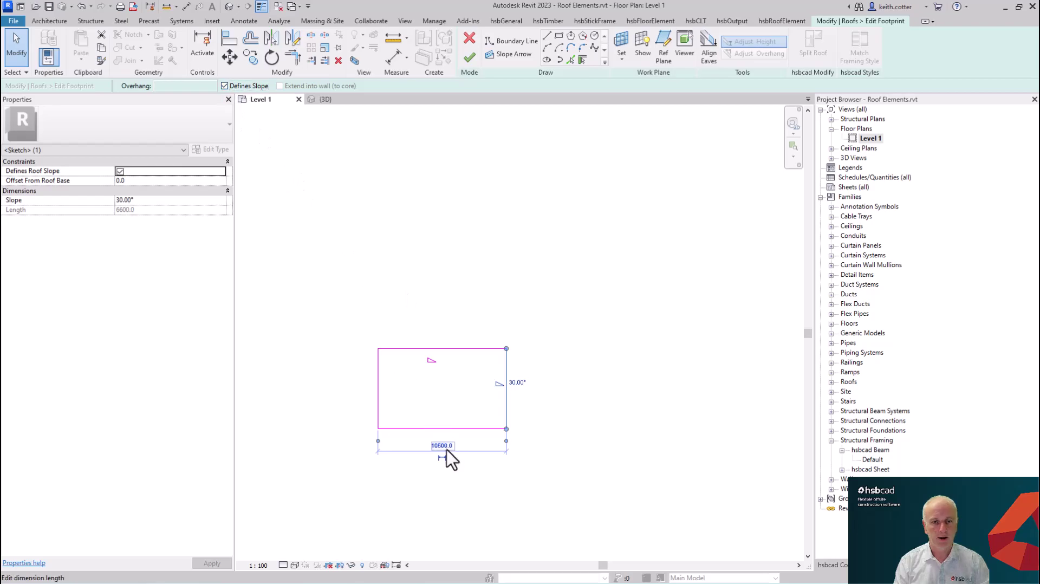
{"action": "left_click", "coordinate": [453, 429]}
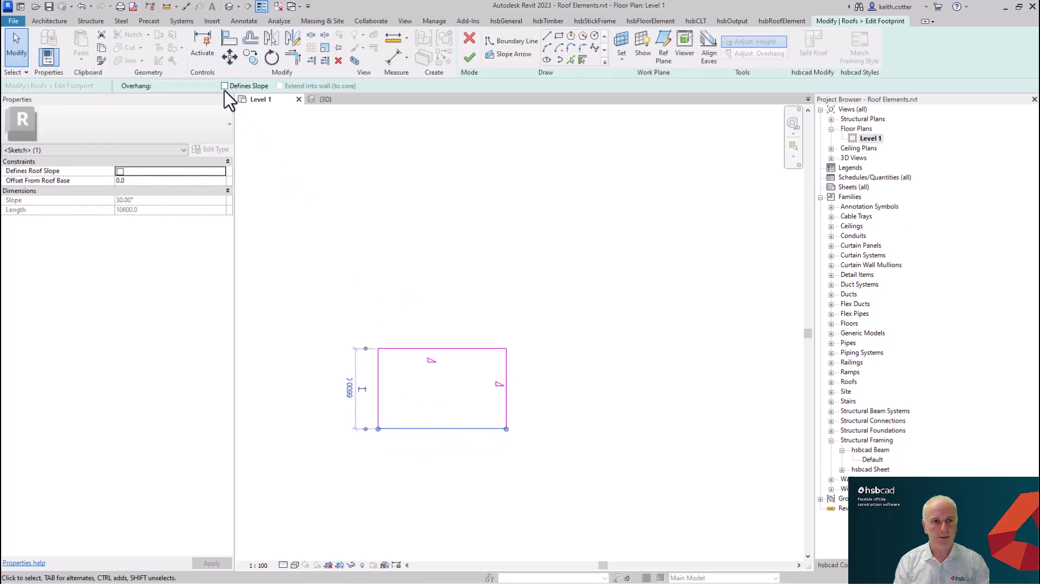
{"action": "left_click", "coordinate": [224, 86]}
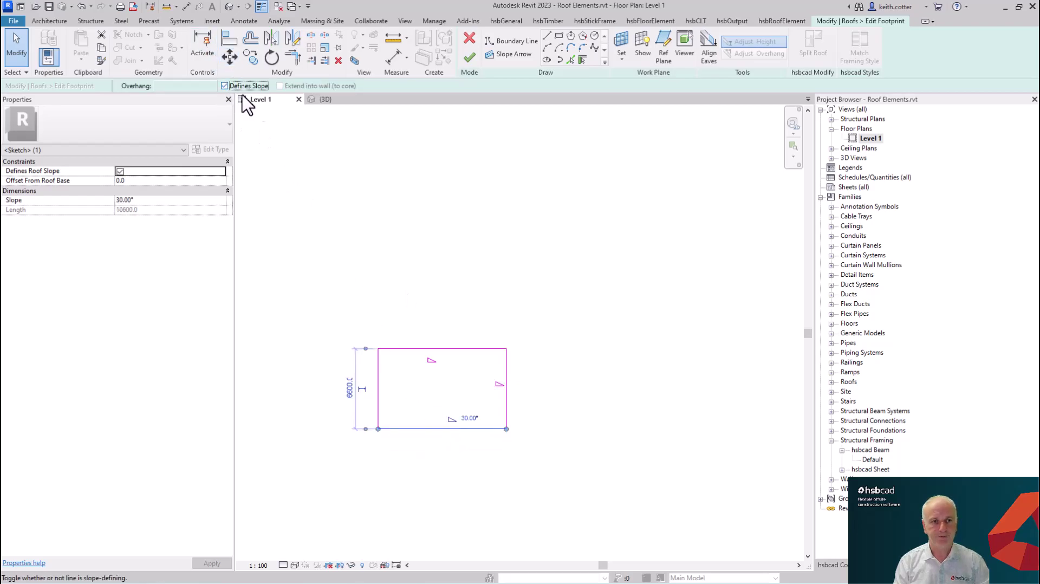
{"action": "left_click", "coordinate": [471, 59]}
Draw a horizontal wall about 4300 mm long inside the roof outline, parallel to the lower eaves
{"action": "scroll", "coordinate": [431, 420], "scroll_direction": "up", "scroll_amount": 3}
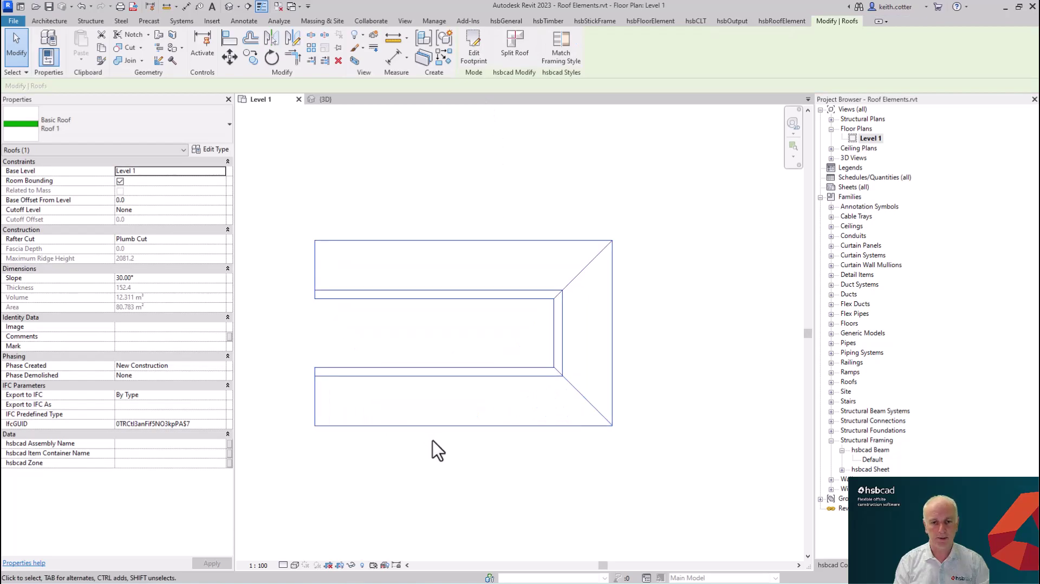
{"action": "middle_click_drag", "start_coordinate": [434, 441], "coordinate": [485, 427]}
{"action": "scroll", "coordinate": [443, 394], "scroll_direction": "up", "scroll_amount": 1}
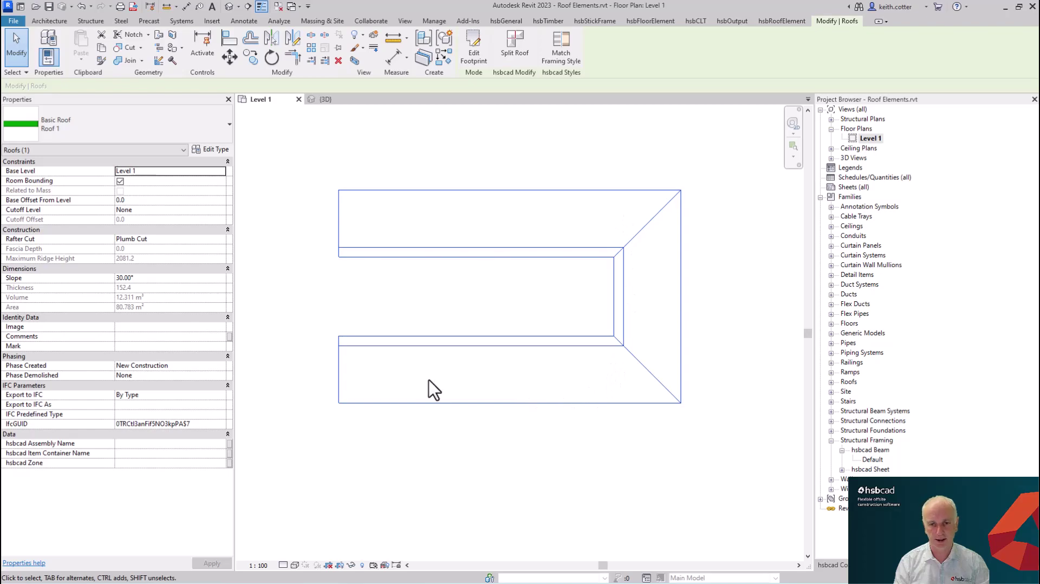
{"action": "left_click", "coordinate": [49, 21]}
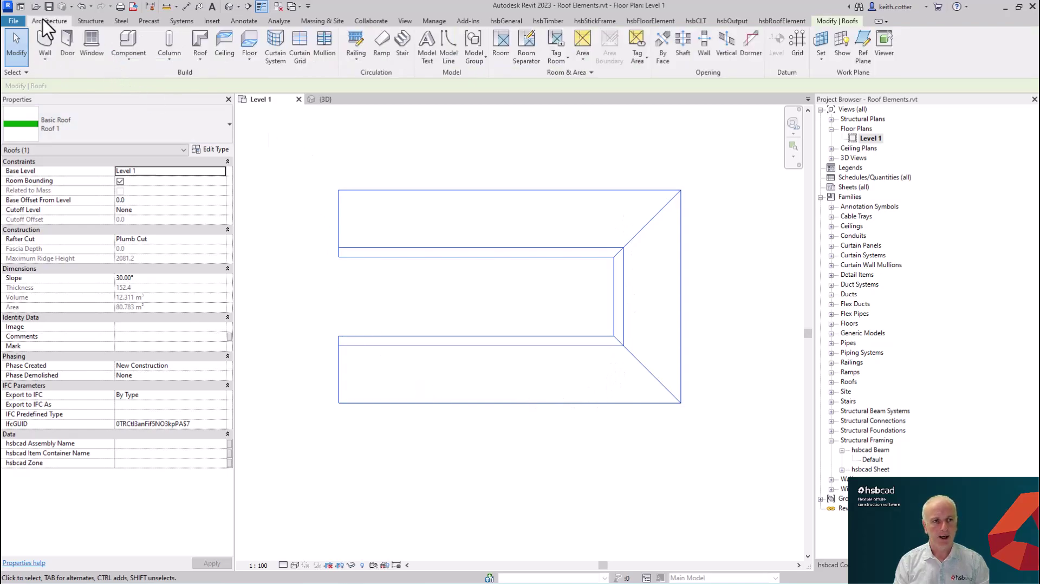
{"action": "left_click", "coordinate": [45, 42]}
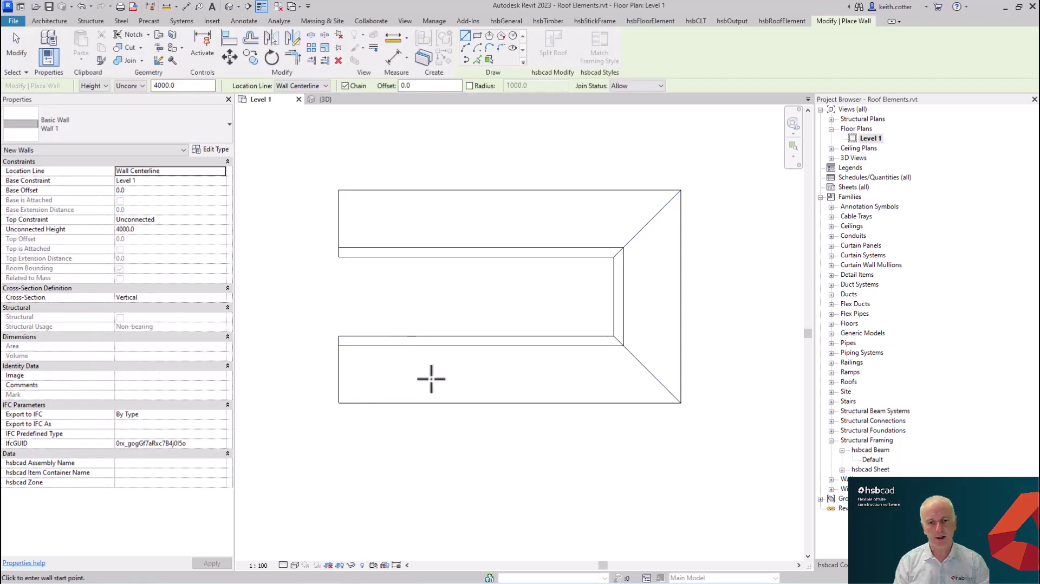
{"action": "left_click", "coordinate": [433, 372]}
{"action": "left_click", "coordinate": [572, 370]}
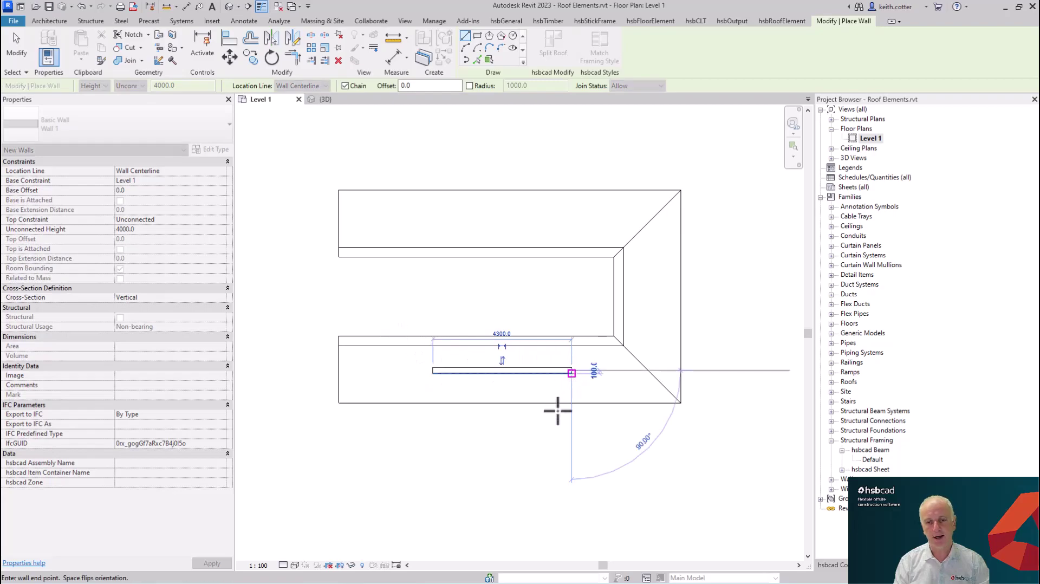
{"action": "key", "text": "Escape"}
{"action": "key", "text": "Escape"}
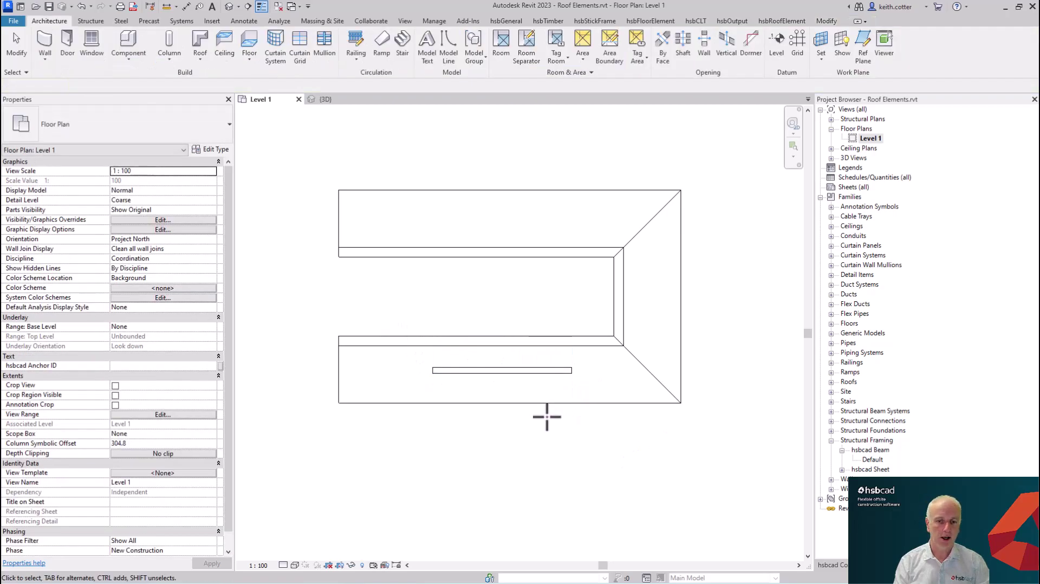
Attach the top of the new wall to the sloped roof
{"action": "left_click", "coordinate": [509, 373]}
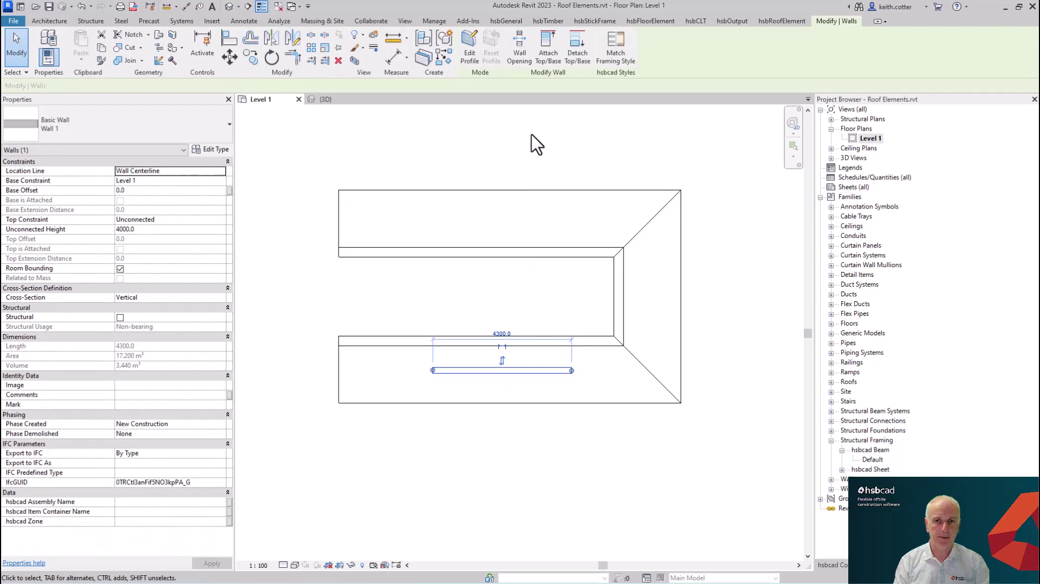
{"action": "left_click", "coordinate": [547, 51]}
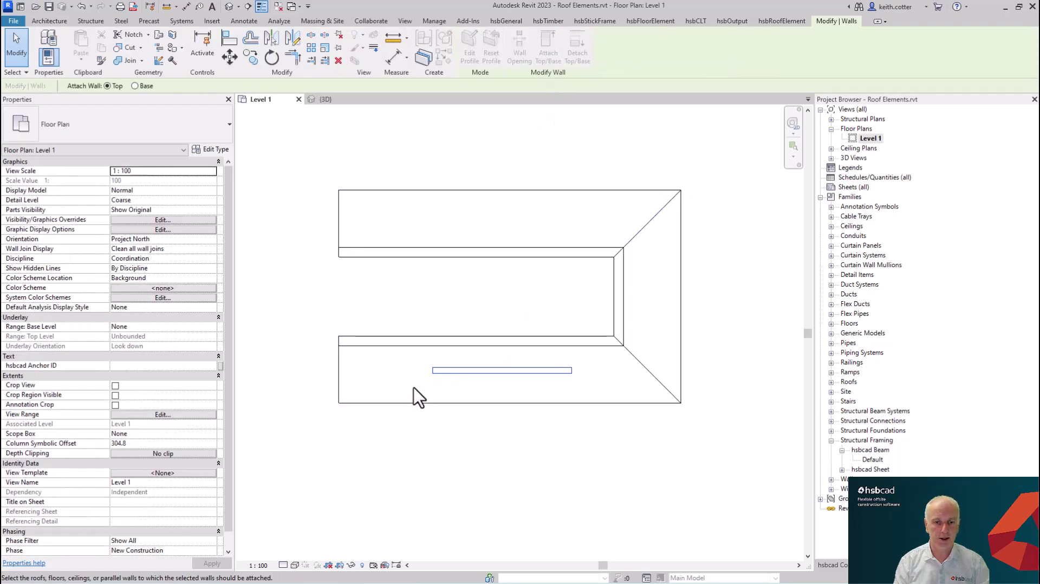
{"action": "key", "text": "Escape"}
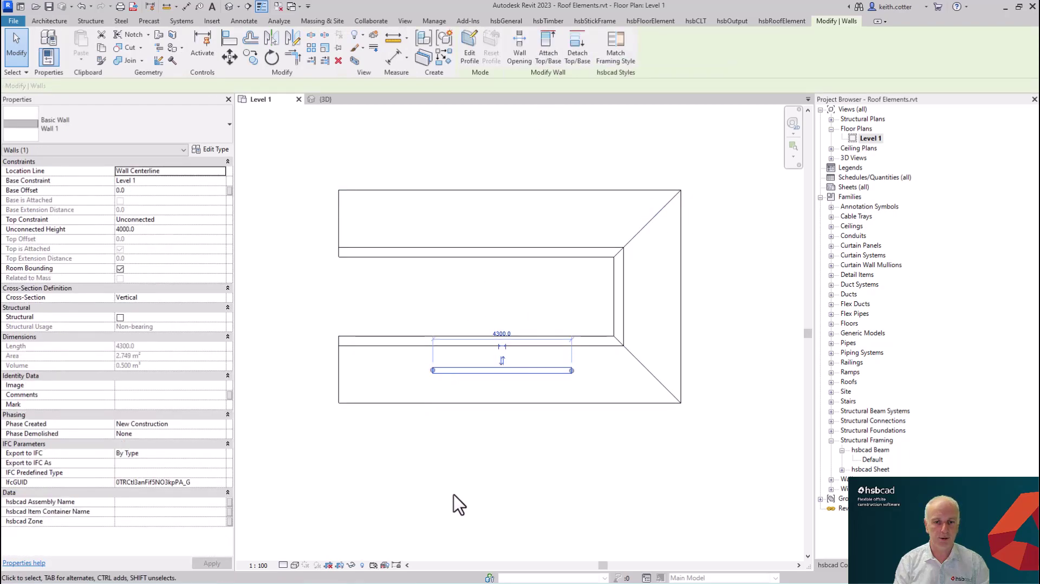
{"action": "key", "text": "Escape"}
Display the roof in the 3D view with the Shaded visual style and orient the view to Top
{"action": "left_click", "coordinate": [326, 99]}
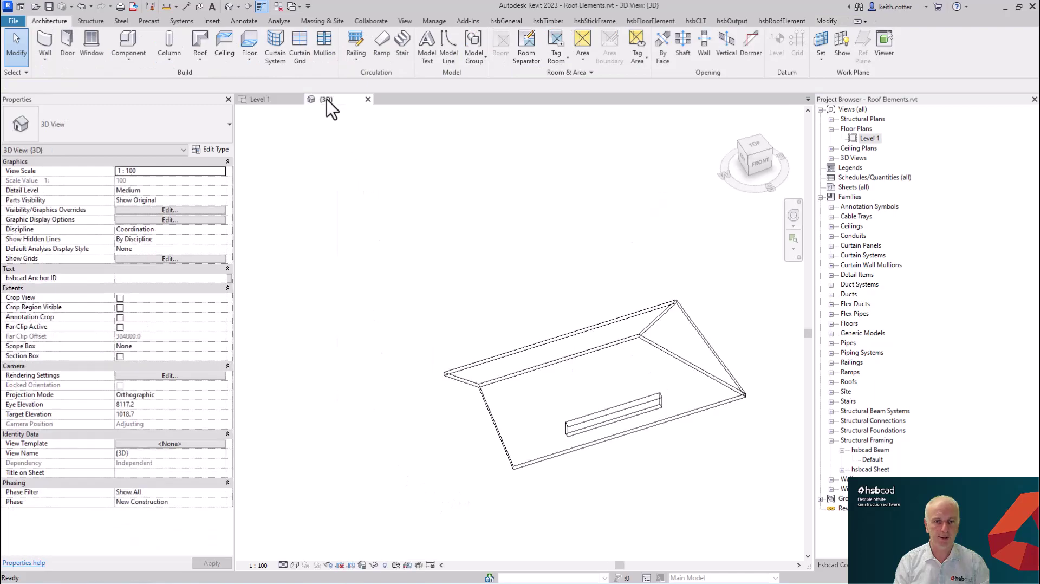
{"action": "mouse_move", "coordinate": [480, 440]}
{"action": "middle_mouse_down", "text": "shift"}
{"action": "mouse_move", "coordinate": [538, 446]}
{"action": "mouse_move", "coordinate": [603, 358]}
{"action": "mouse_move", "coordinate": [596, 368]}
{"action": "middle_mouse_up", "text": "shift"}
{"action": "left_click", "coordinate": [295, 565]}
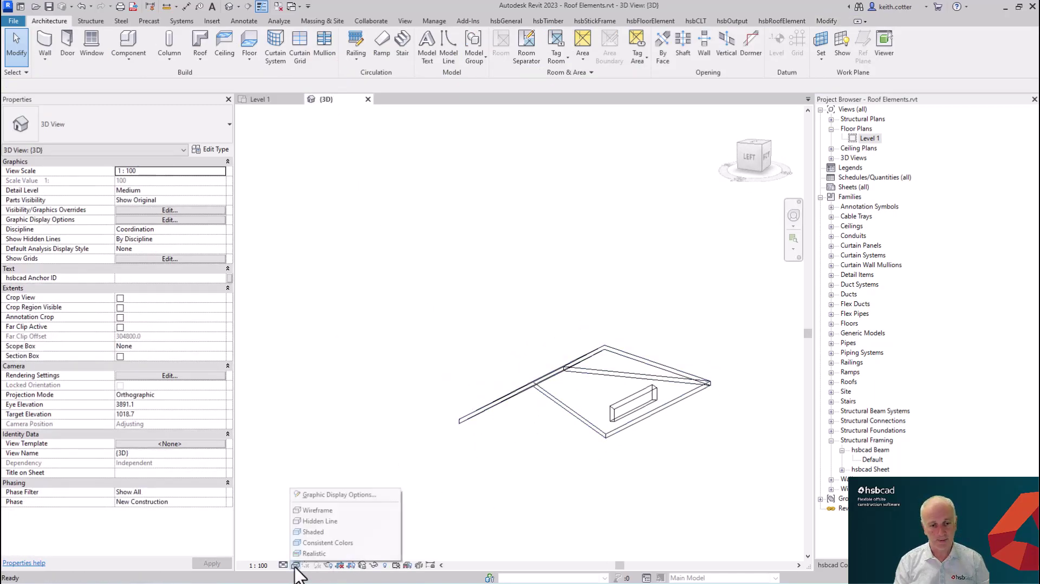
{"action": "left_click", "coordinate": [313, 533]}
{"action": "mouse_move", "coordinate": [483, 469]}
{"action": "middle_mouse_down", "text": "shift"}
{"action": "mouse_move", "coordinate": [551, 458]}
{"action": "mouse_move", "coordinate": [608, 417]}
{"action": "mouse_move", "coordinate": [661, 423]}
{"action": "mouse_move", "coordinate": [468, 449]}
{"action": "mouse_move", "coordinate": [420, 527]}
{"action": "mouse_move", "coordinate": [413, 566]}
{"action": "middle_mouse_up", "text": "shift"}
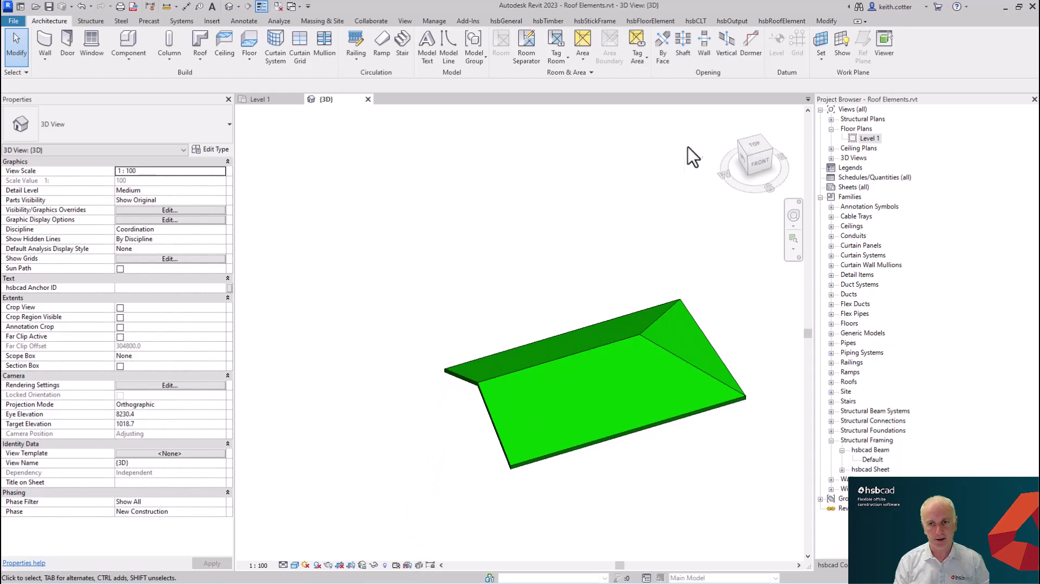
{"action": "left_click", "coordinate": [760, 152]}
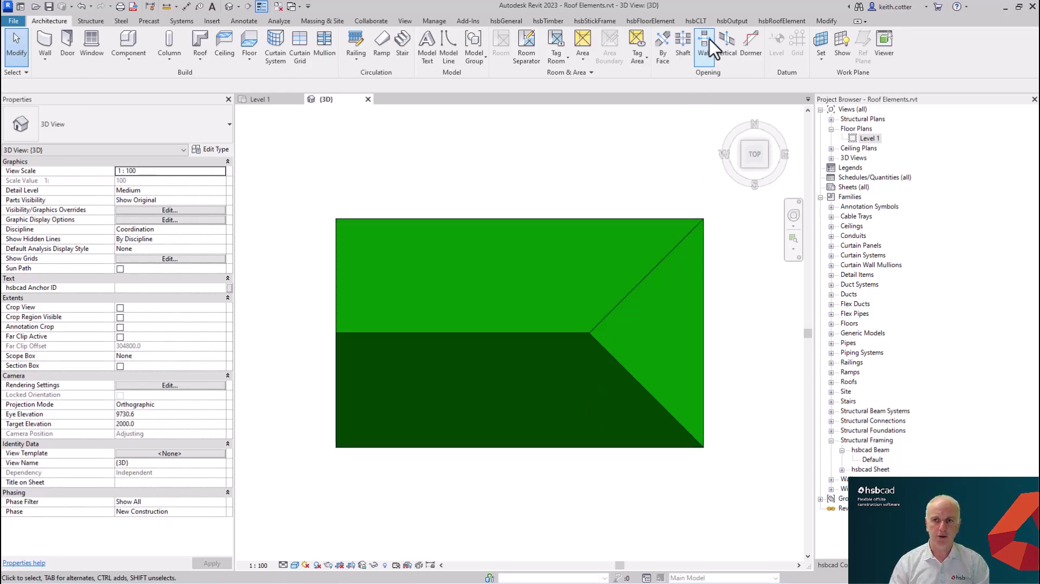
Divide the hipped roof into separate roof planes with Divide Roofs
{"action": "left_click", "coordinate": [781, 21]}
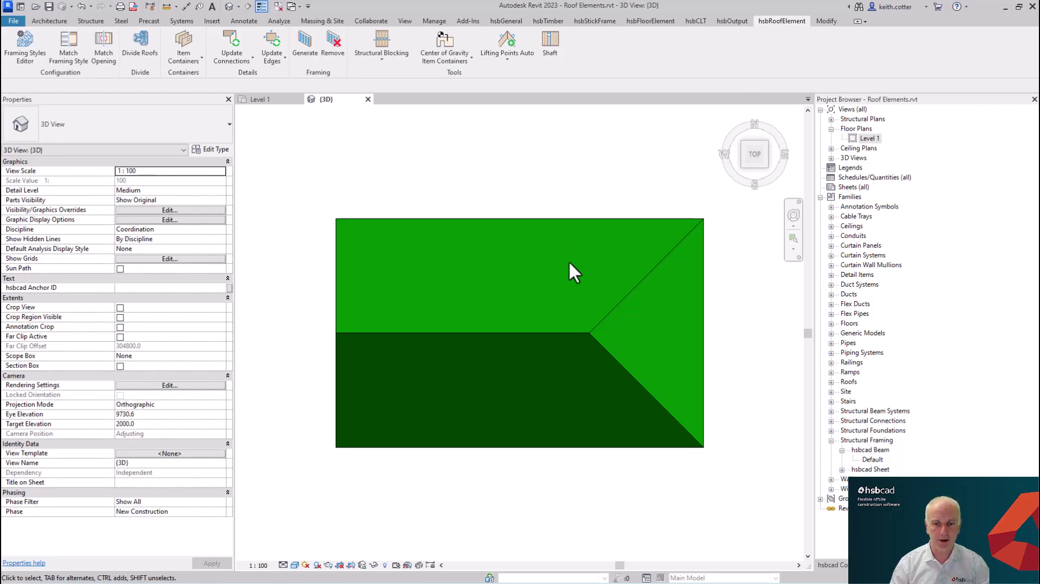
{"action": "left_click", "coordinate": [612, 447]}
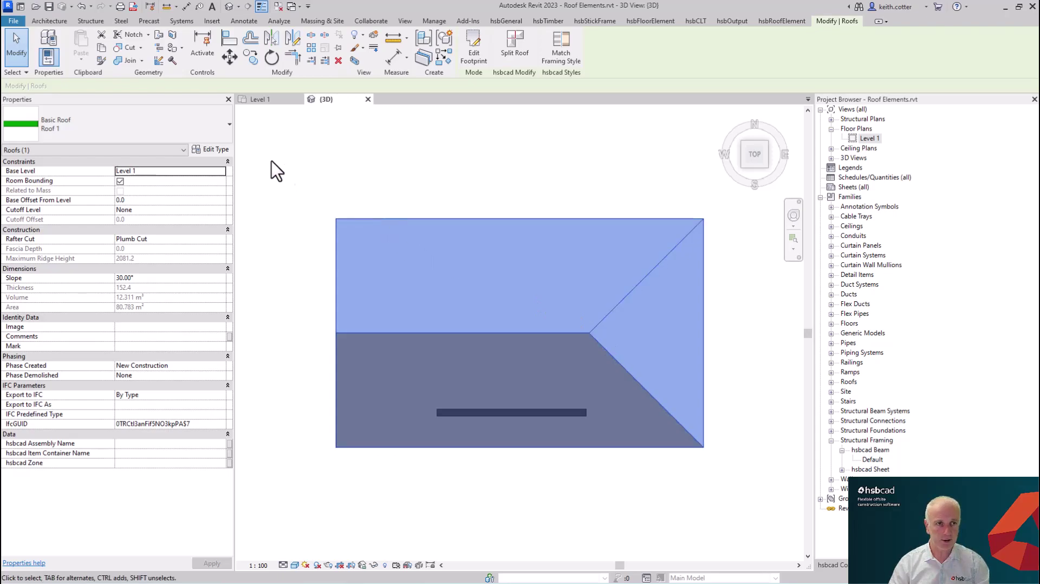
{"action": "left_click", "coordinate": [775, 24]}
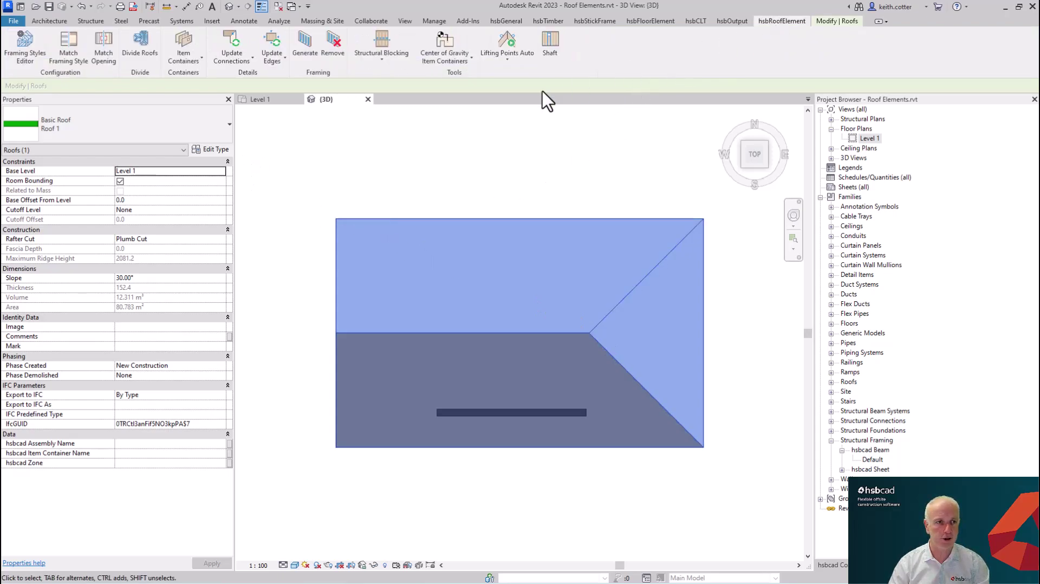
{"action": "left_click", "coordinate": [142, 44]}
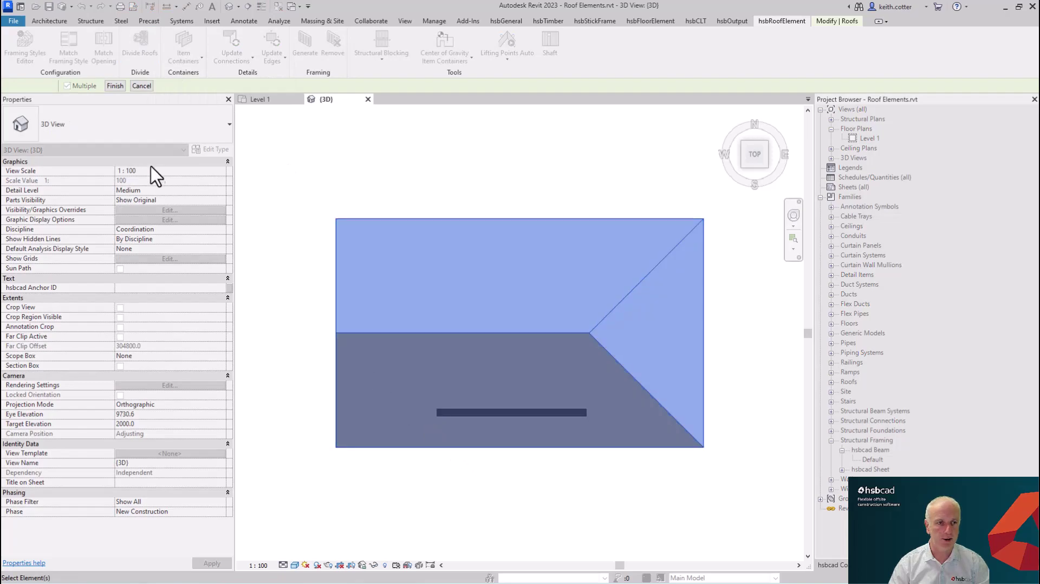
{"action": "left_click", "coordinate": [115, 85]}
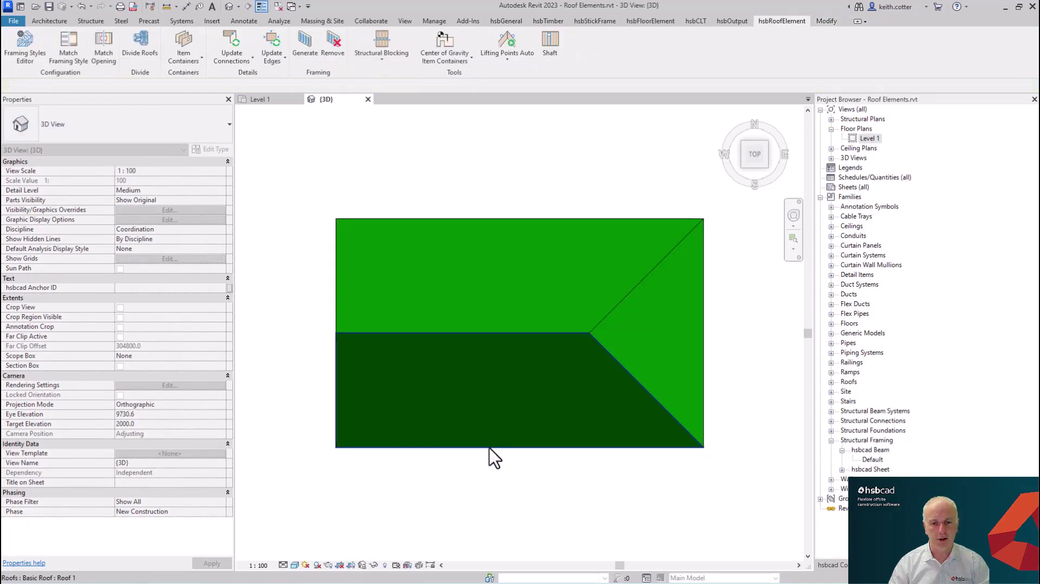
Select the lower, hip-end and upper roof planes one at a time to check the division
{"action": "left_click", "coordinate": [497, 447]}
{"action": "left_click", "coordinate": [703, 333]}
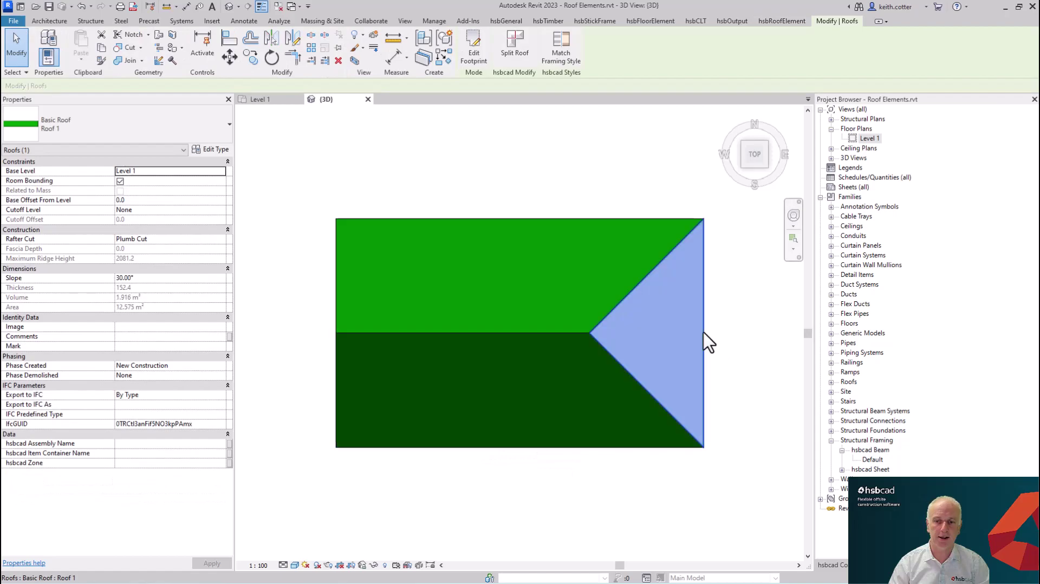
{"action": "left_click", "coordinate": [546, 328]}
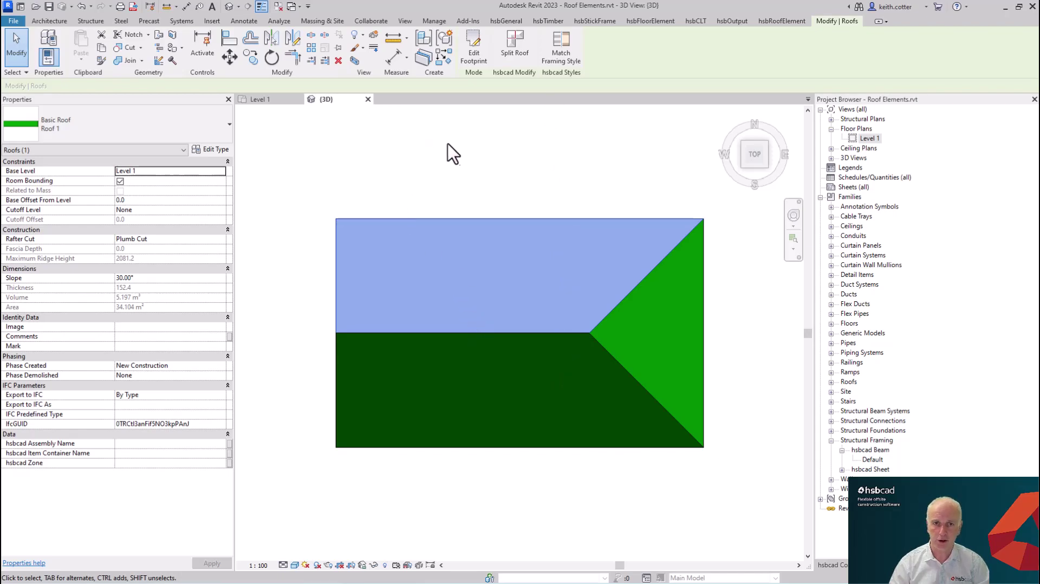
Draw a horizontal model line about 4800 mm long from the ridge end out past the hip-end eave
{"action": "left_click", "coordinate": [49, 21]}
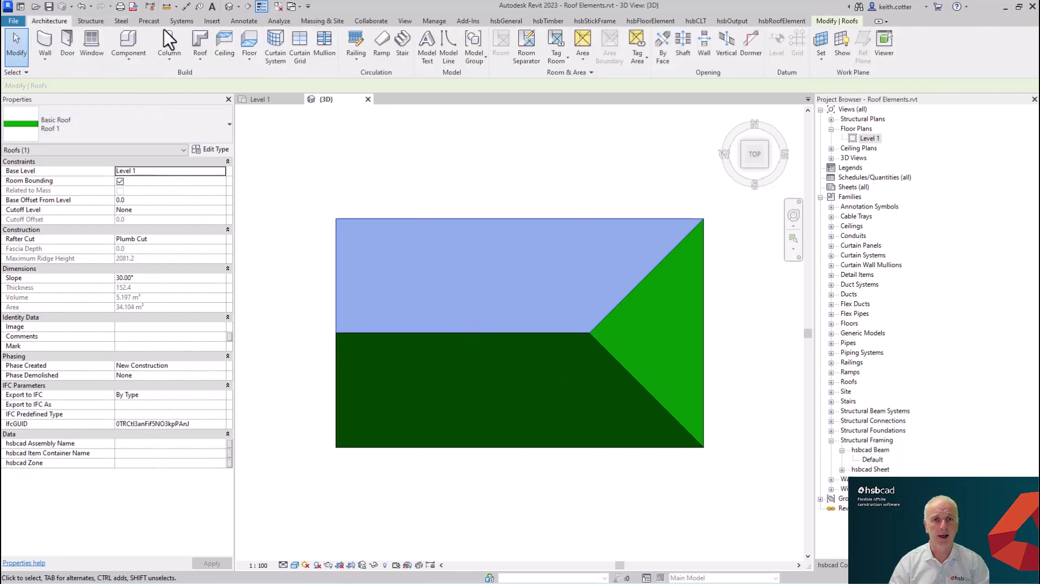
{"action": "left_click", "coordinate": [589, 333]}
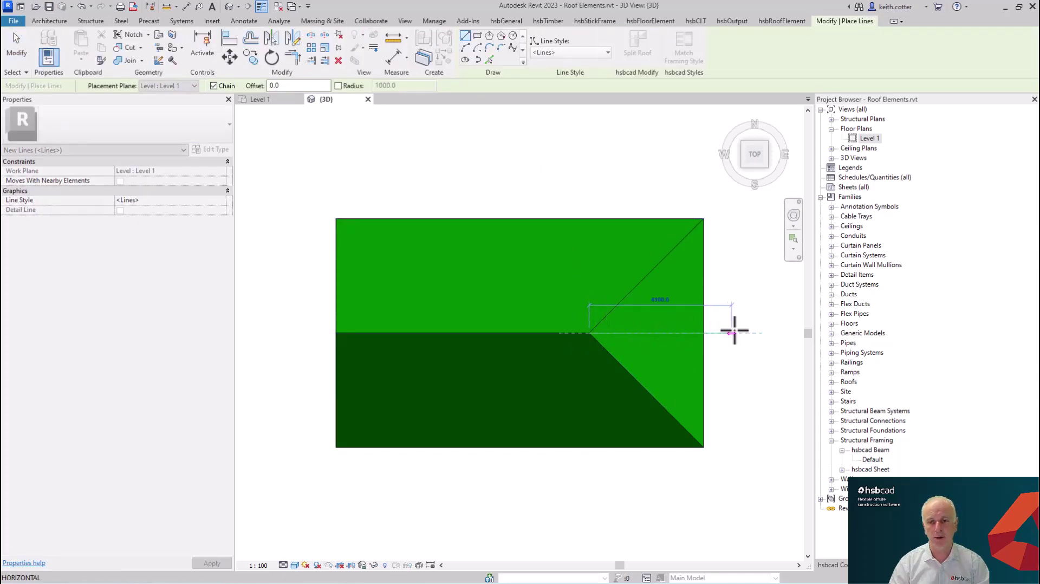
{"action": "left_click", "coordinate": [756, 332]}
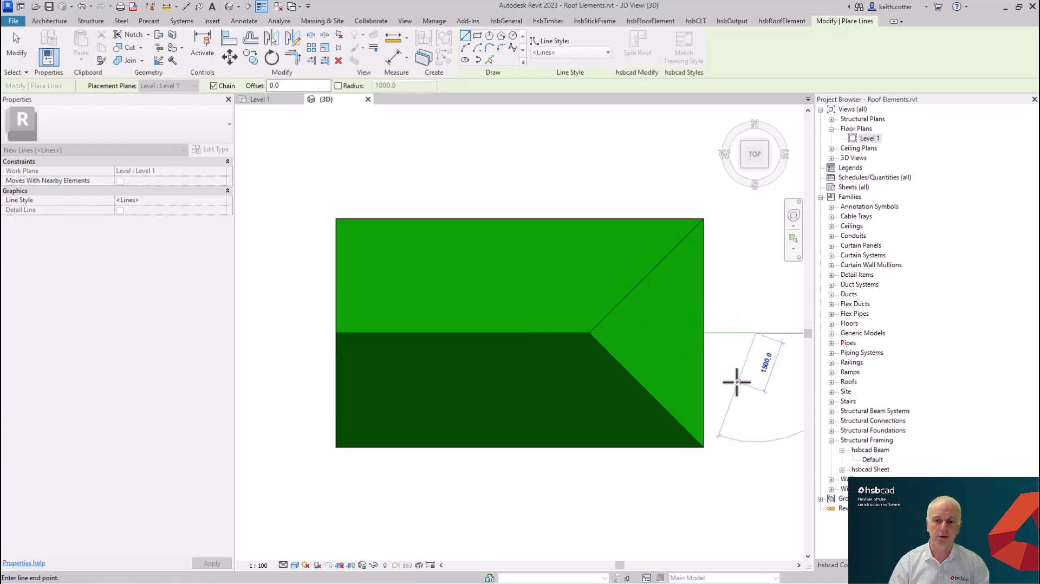
{"action": "key", "text": "Escape"}
{"action": "key", "text": "Escape"}
Extend the horizontal line along the ridge past the gable end to a length of about 13200 mm
{"action": "left_click", "coordinate": [730, 334]}
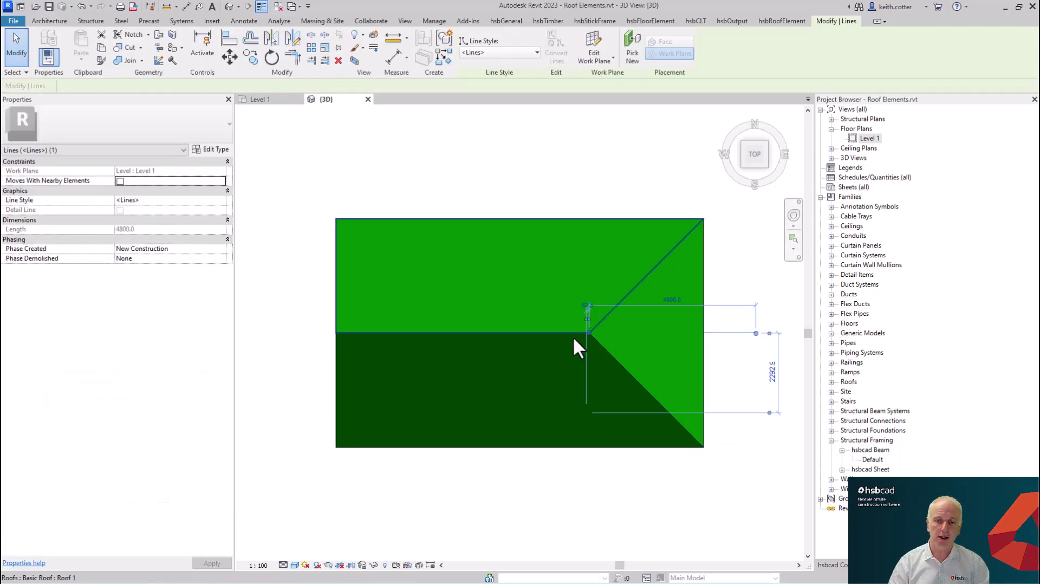
{"action": "left_click_drag", "start_coordinate": [587, 331], "coordinate": [298, 332]}
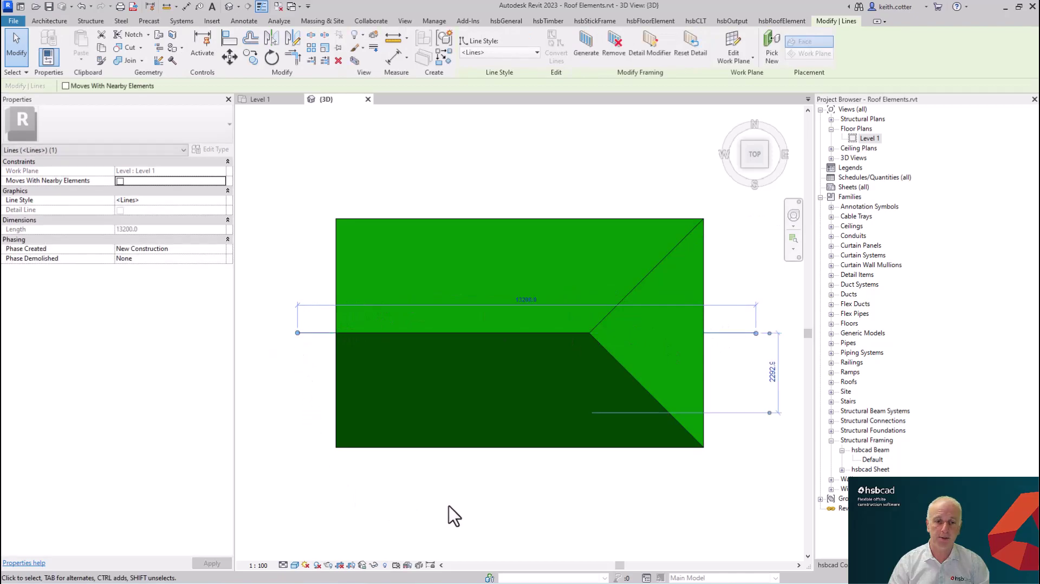
{"action": "left_click", "coordinate": [449, 507]}
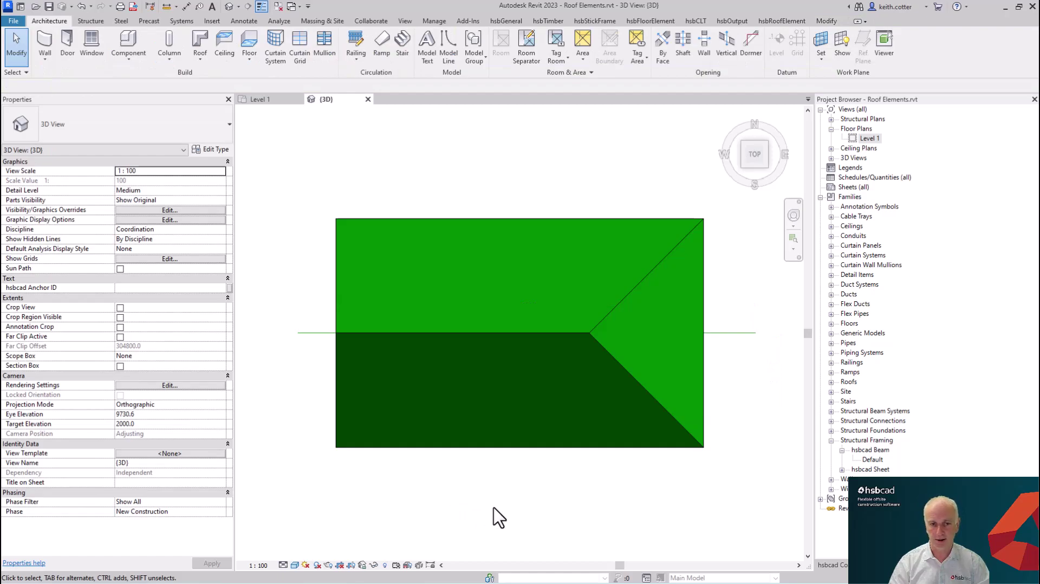
Draw a vertical model line from the ridge end up past the upper eave
{"action": "left_click", "coordinate": [449, 49]}
{"action": "left_click", "coordinate": [589, 333]}
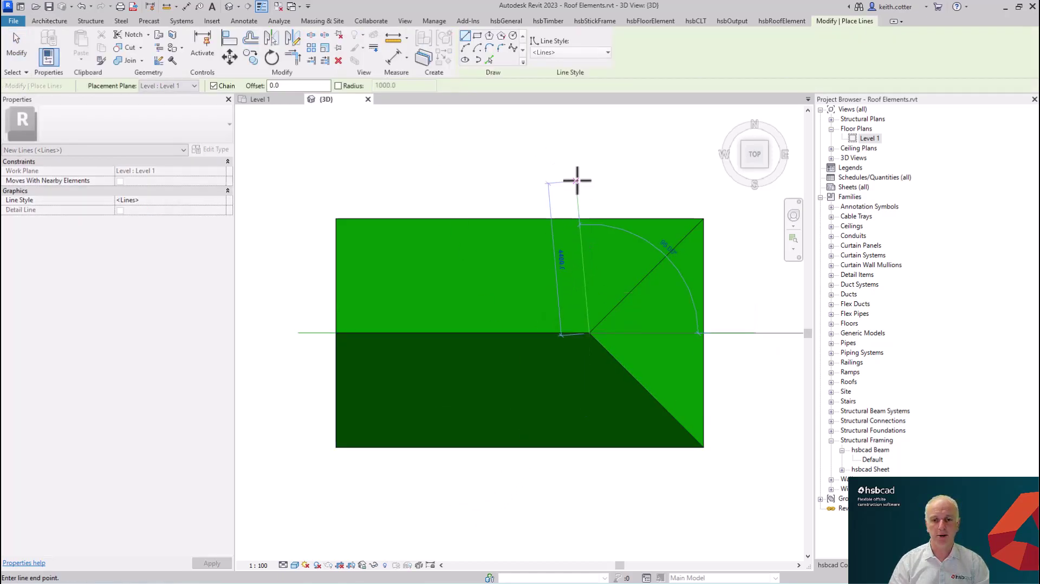
{"action": "left_click", "coordinate": [588, 173]}
{"action": "key", "text": "Escape"}
{"action": "key", "text": "Escape"}
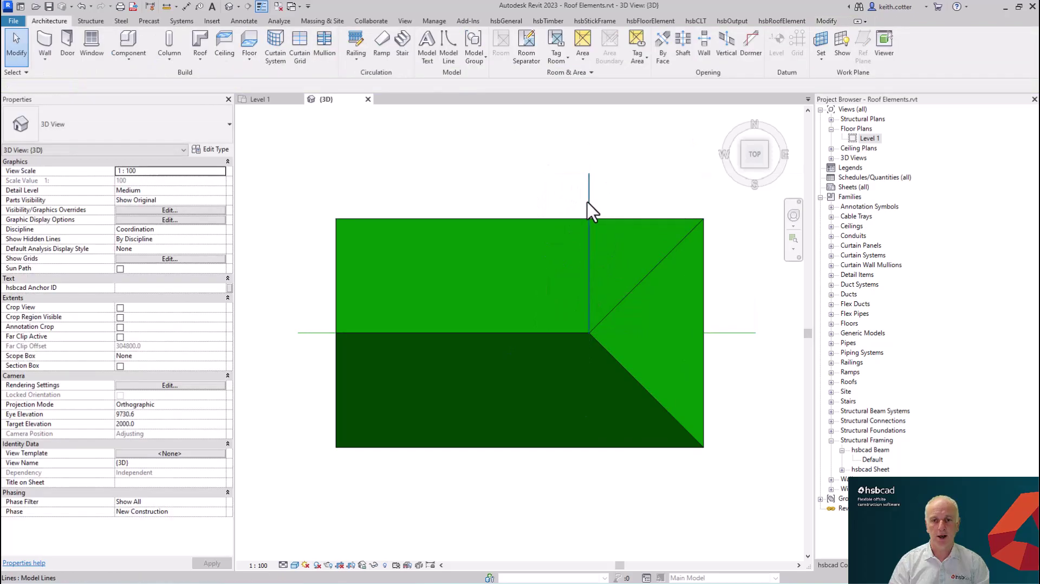
Extend the vertical line down past the lower eave to a length of about 9300 mm
{"action": "left_click", "coordinate": [589, 202]}
{"action": "left_click_drag", "start_coordinate": [589, 334], "coordinate": [589, 496]}
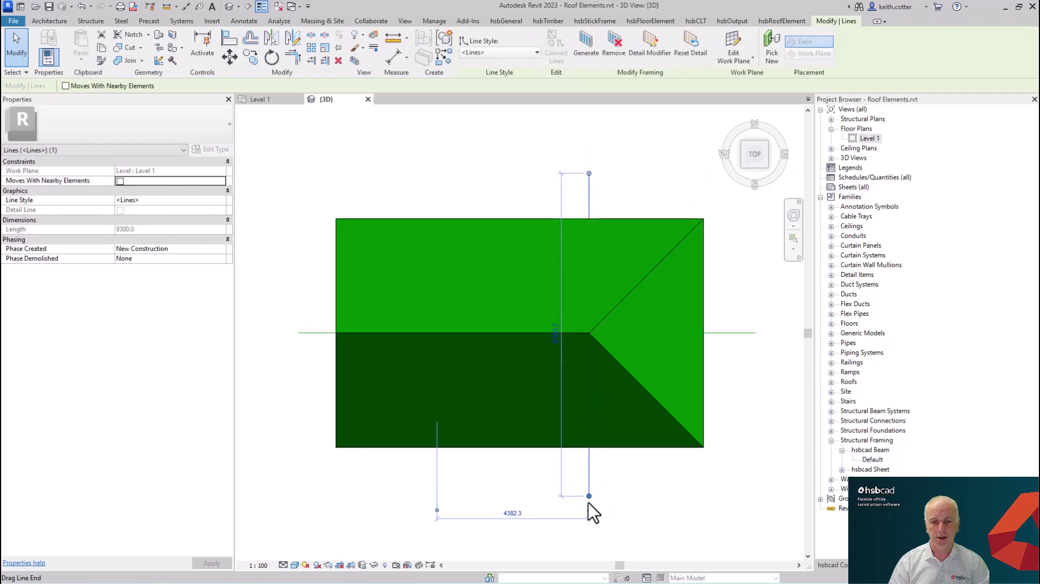
{"action": "left_click", "coordinate": [552, 506]}
Copy the vertical line twice toward the gable end, spacing the lines about 2400 mm apart
{"action": "left_click", "coordinate": [589, 202]}
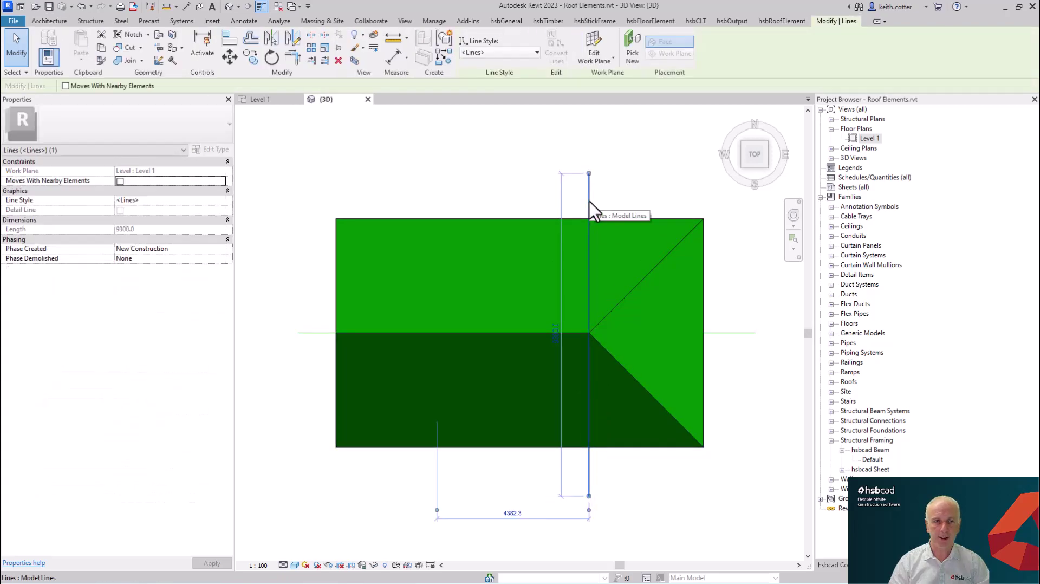
{"action": "left_click", "coordinate": [250, 57]}
{"action": "left_click", "coordinate": [586, 193]}
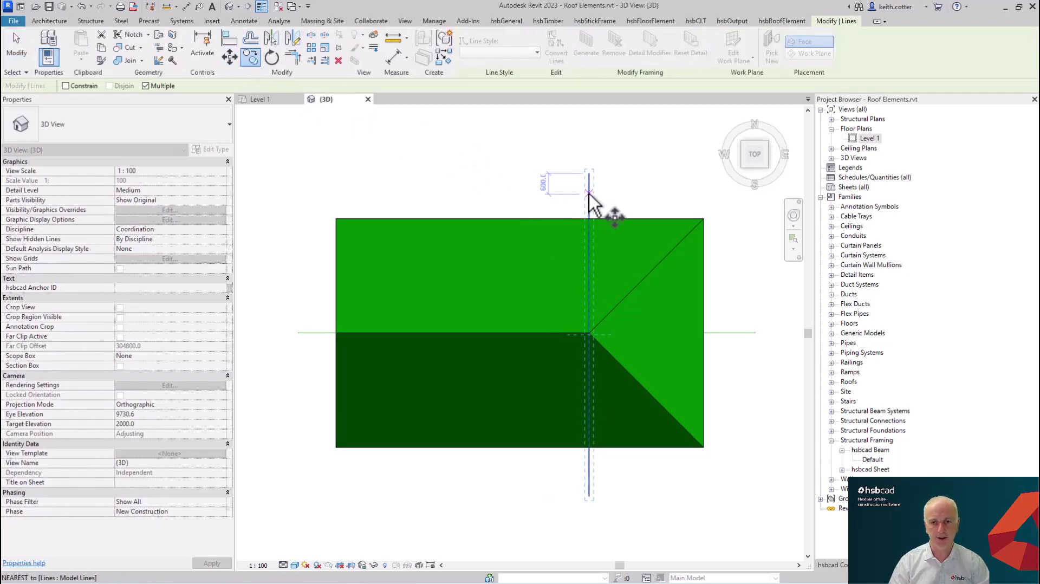
{"action": "left_click", "coordinate": [506, 194]}
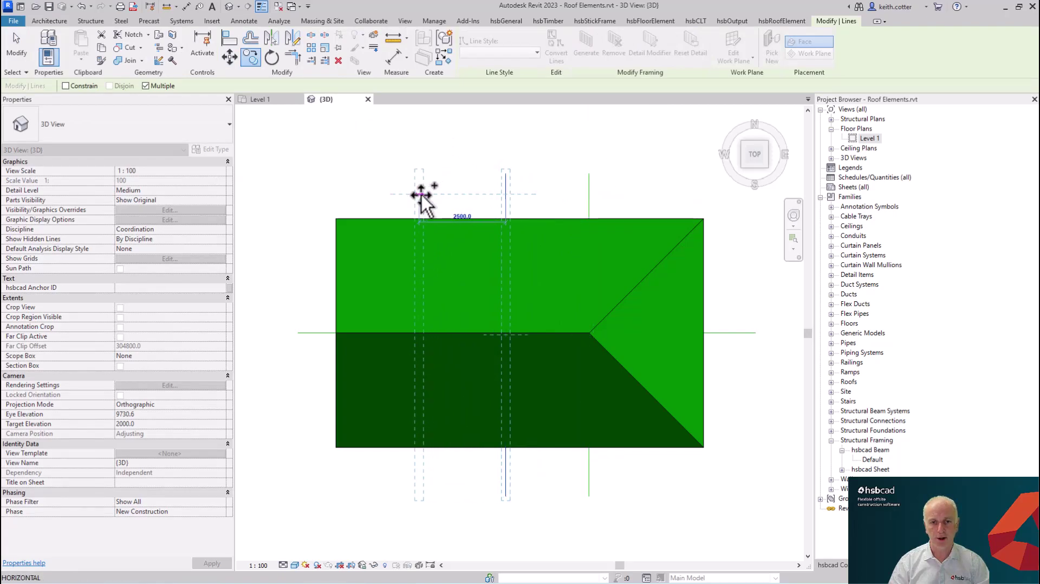
{"action": "left_click", "coordinate": [423, 194]}
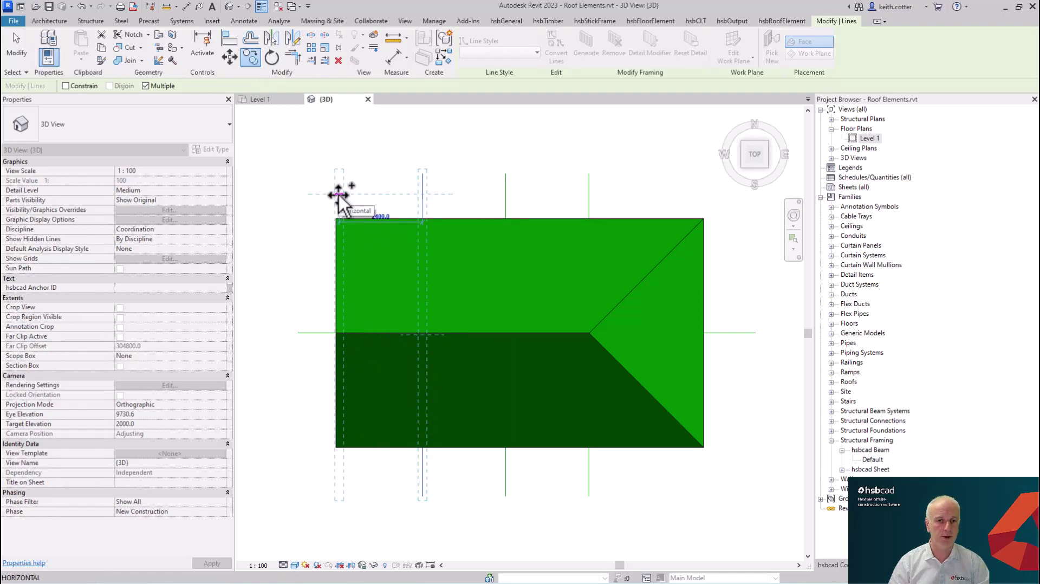
{"action": "key", "text": "Escape"}
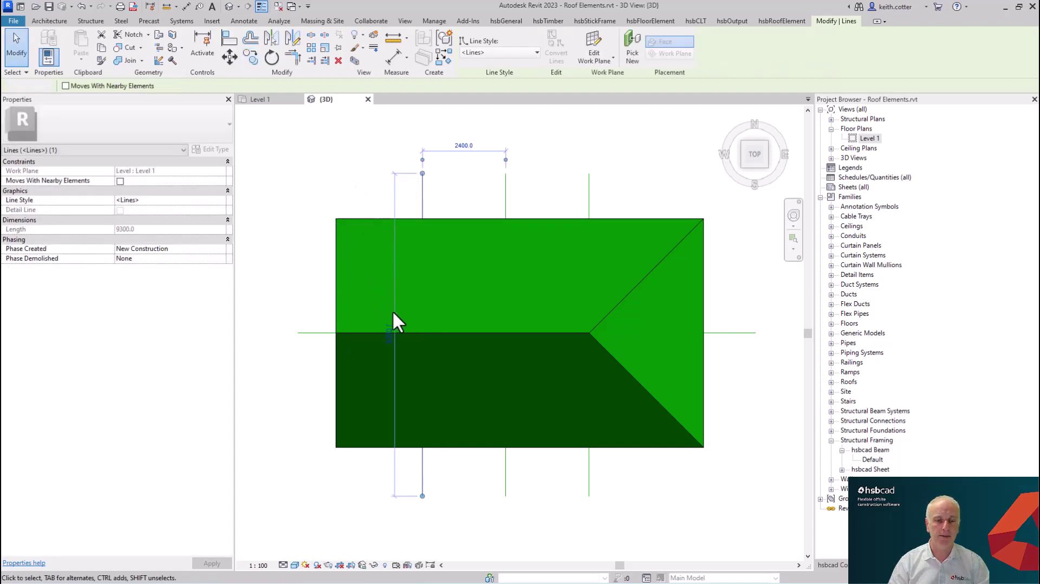
{"action": "key", "text": "Escape"}
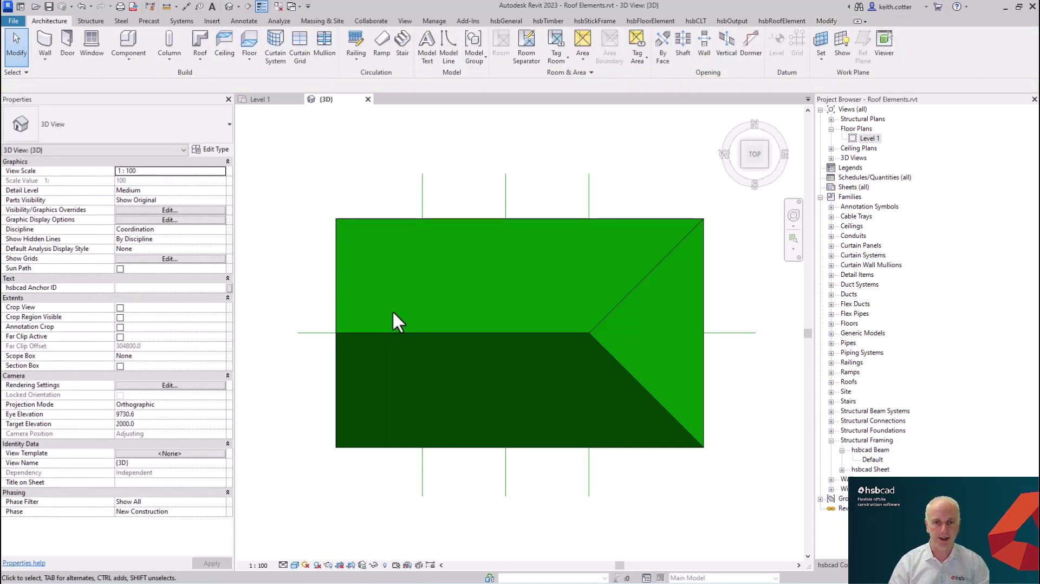
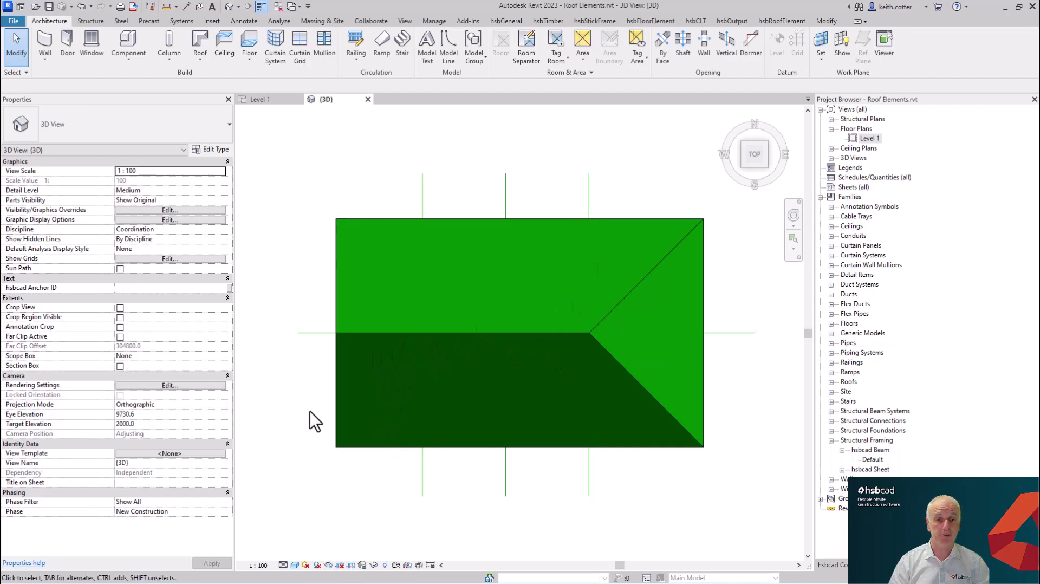
Split the upper roof plane with Split Roof, using the three vertical model lines as split lines
{"action": "left_click", "coordinate": [616, 219]}
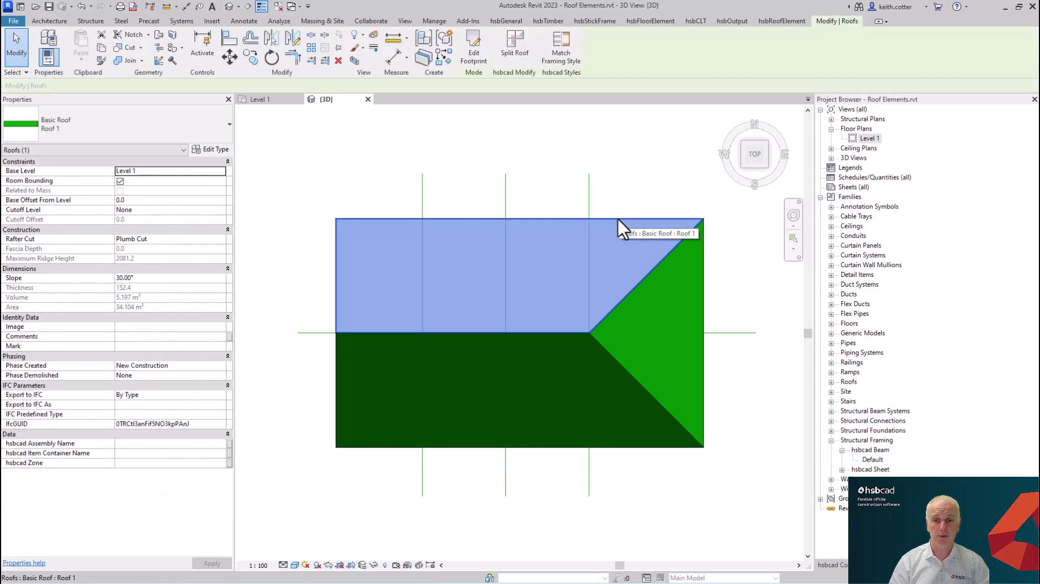
{"action": "left_click", "coordinate": [520, 51]}
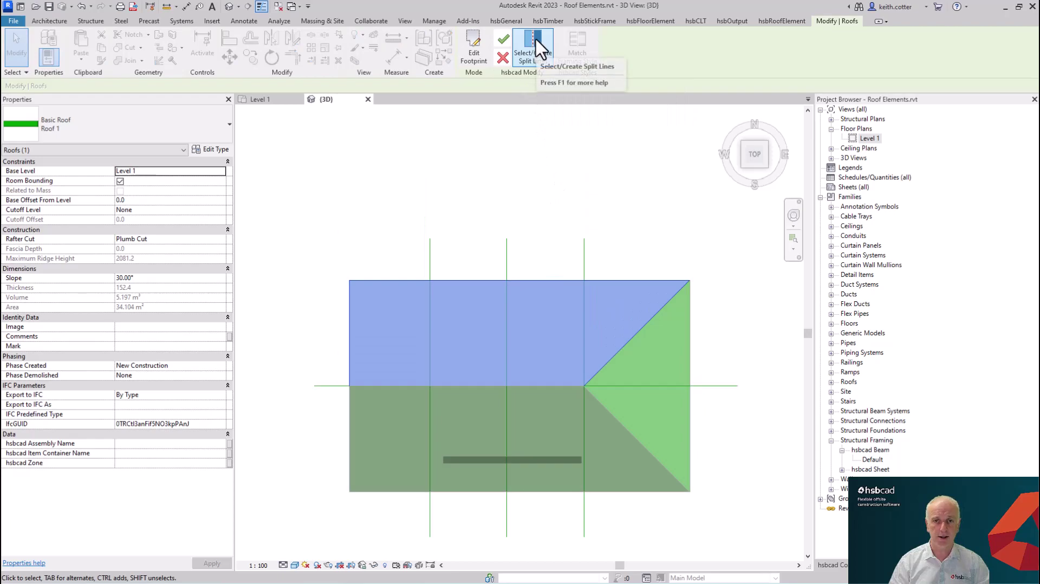
{"action": "left_click", "coordinate": [539, 47]}
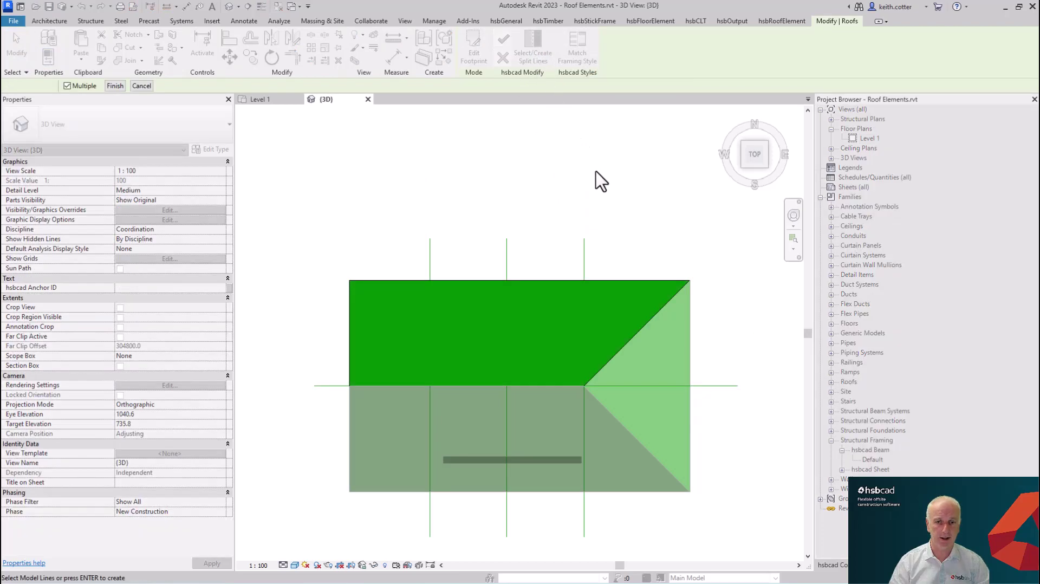
{"action": "left_click_drag", "start_coordinate": [621, 263], "coordinate": [395, 274]}
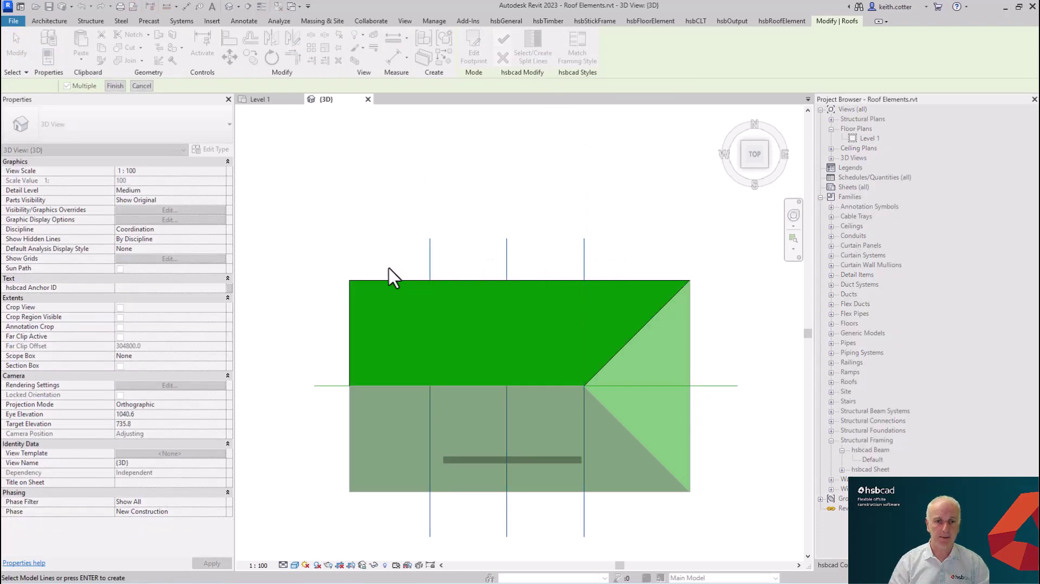
{"action": "left_click", "coordinate": [115, 85]}
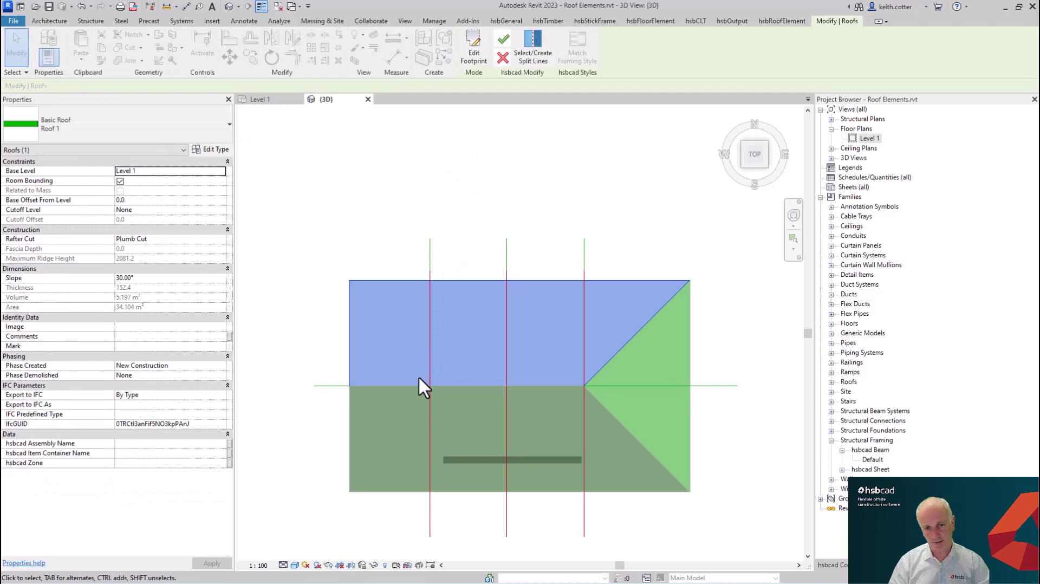
{"action": "left_click", "coordinate": [505, 45]}
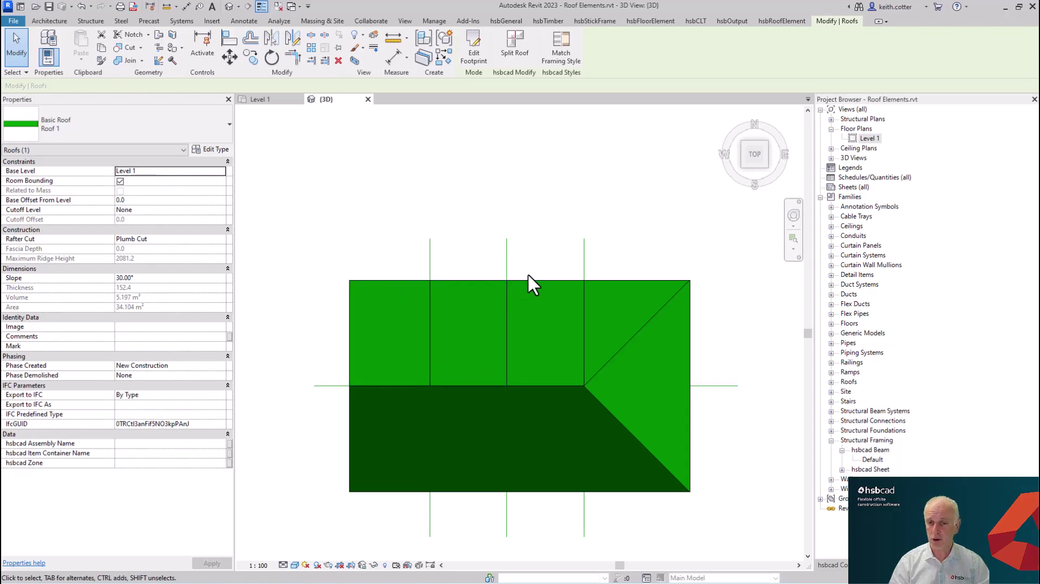
Split the triangular hip-end roof plane with Split Roof, using the horizontal model line as the split line
{"action": "left_click", "coordinate": [691, 323]}
{"action": "left_click", "coordinate": [524, 61]}
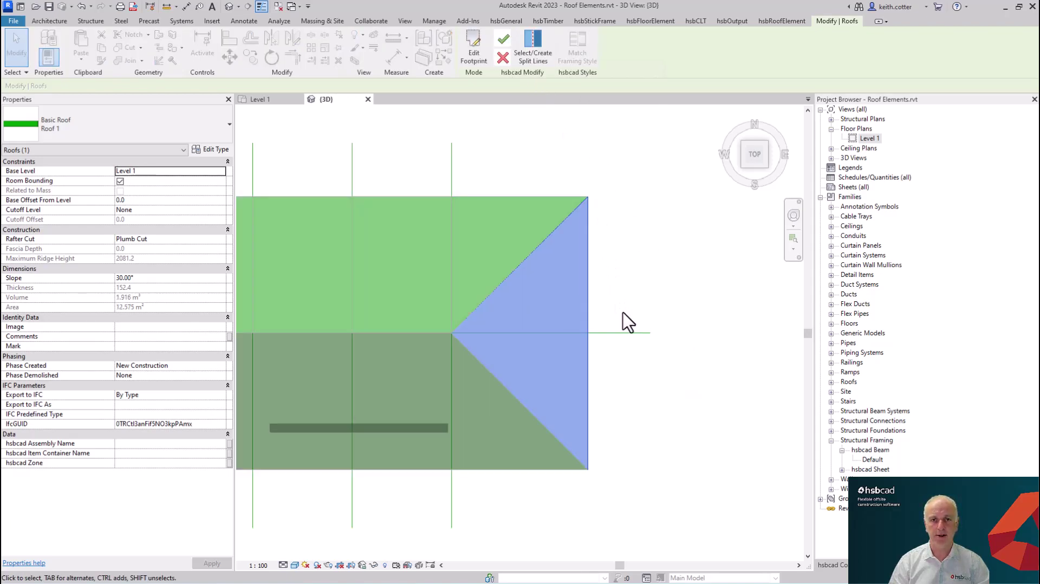
{"action": "left_click", "coordinate": [532, 44]}
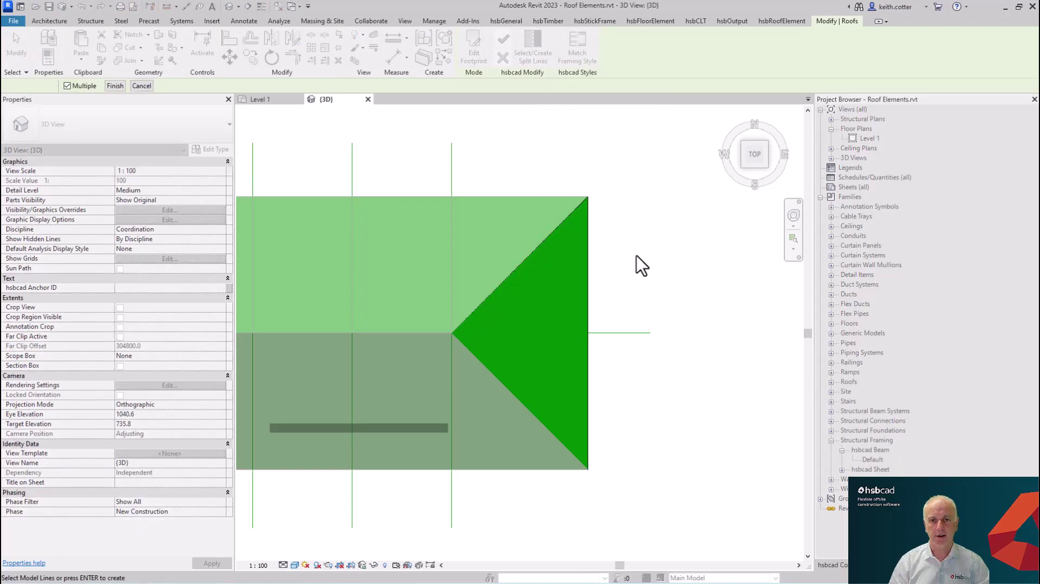
{"action": "left_click", "coordinate": [627, 332]}
{"action": "left_click", "coordinate": [114, 85]}
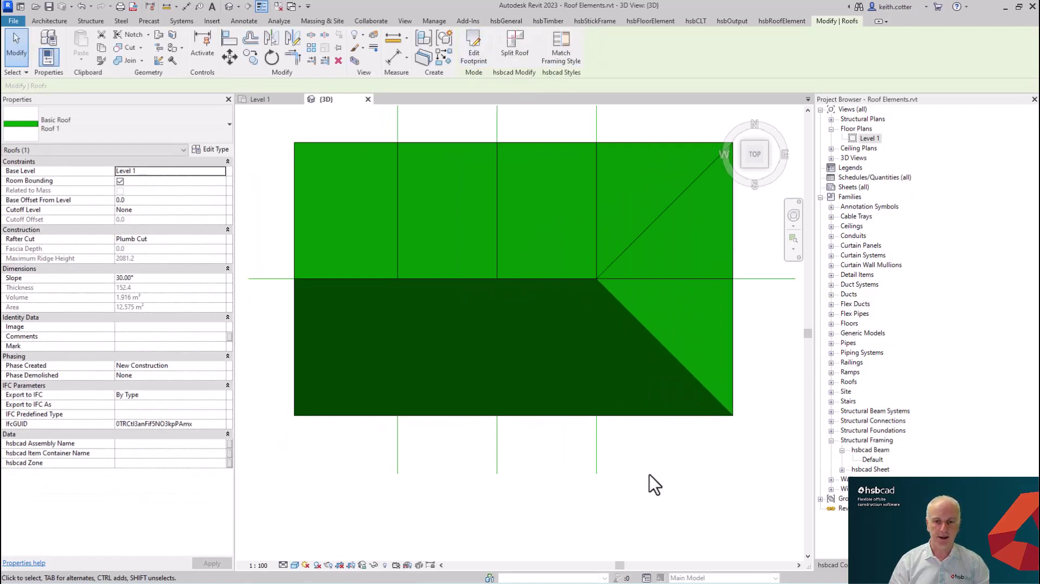
{"action": "left_click", "coordinate": [515, 46]}
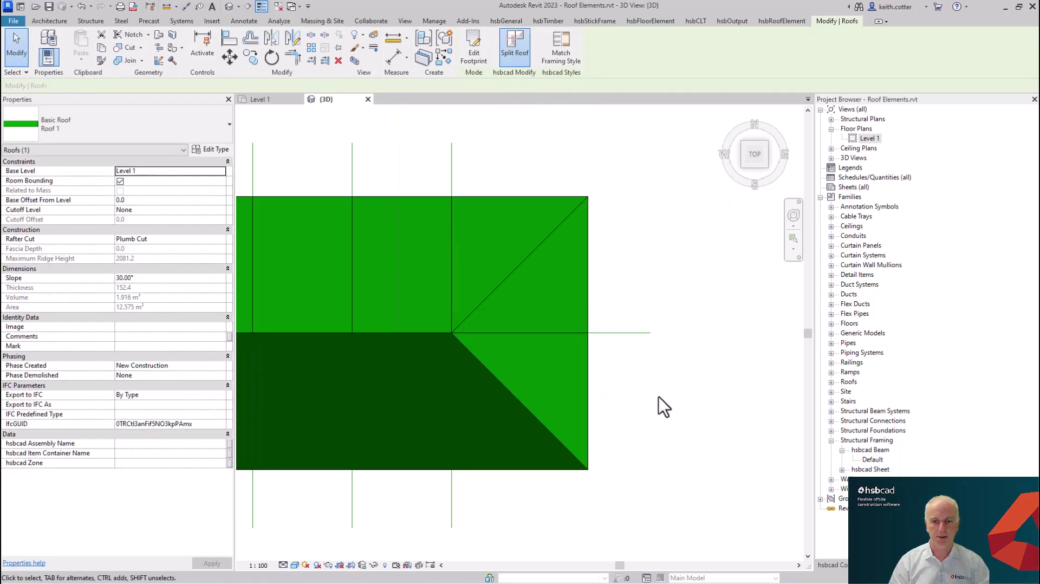
{"action": "left_click", "coordinate": [506, 470]}
{"action": "middle_click_drag", "start_coordinate": [464, 522], "coordinate": [580, 480]}
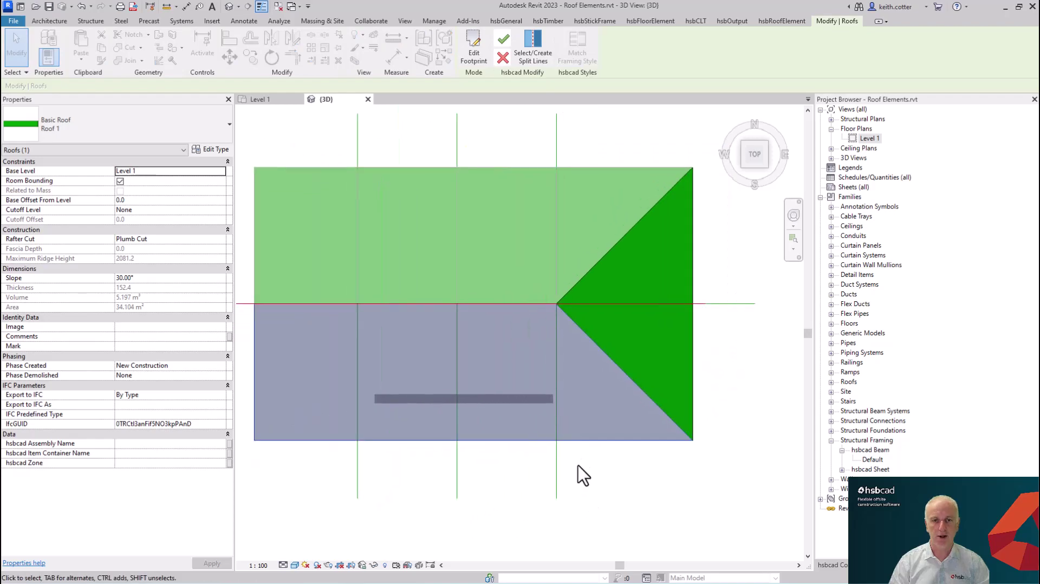
{"action": "left_click", "coordinate": [536, 52]}
{"action": "left_click_drag", "start_coordinate": [598, 483], "coordinate": [315, 471]}
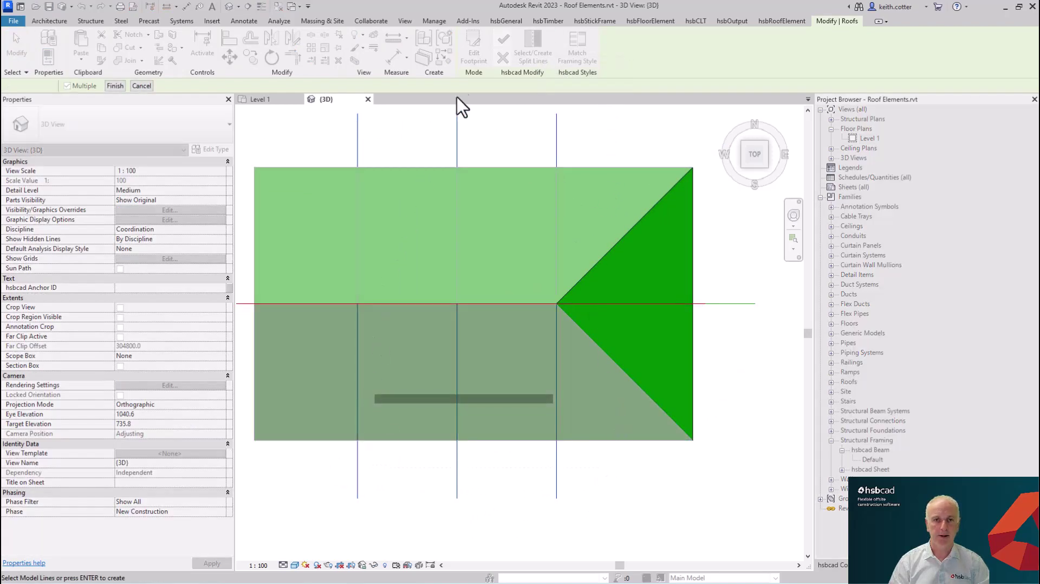
{"action": "left_click", "coordinate": [115, 86]}
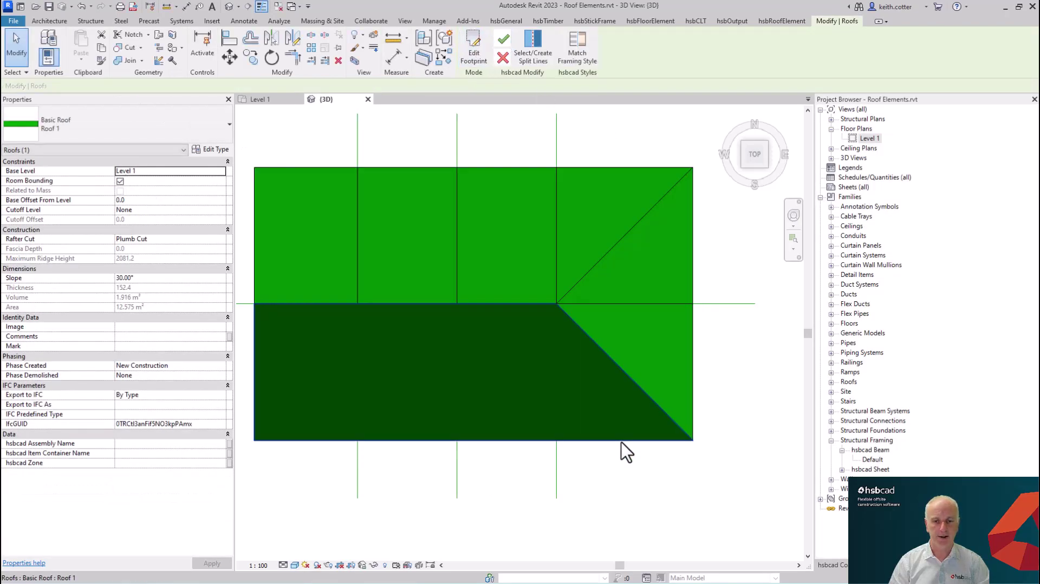
Split the lower roof plane with Split Roof, using the three vertical model lines as split lines
{"action": "left_click", "coordinate": [593, 443]}
{"action": "left_click", "coordinate": [593, 442]}
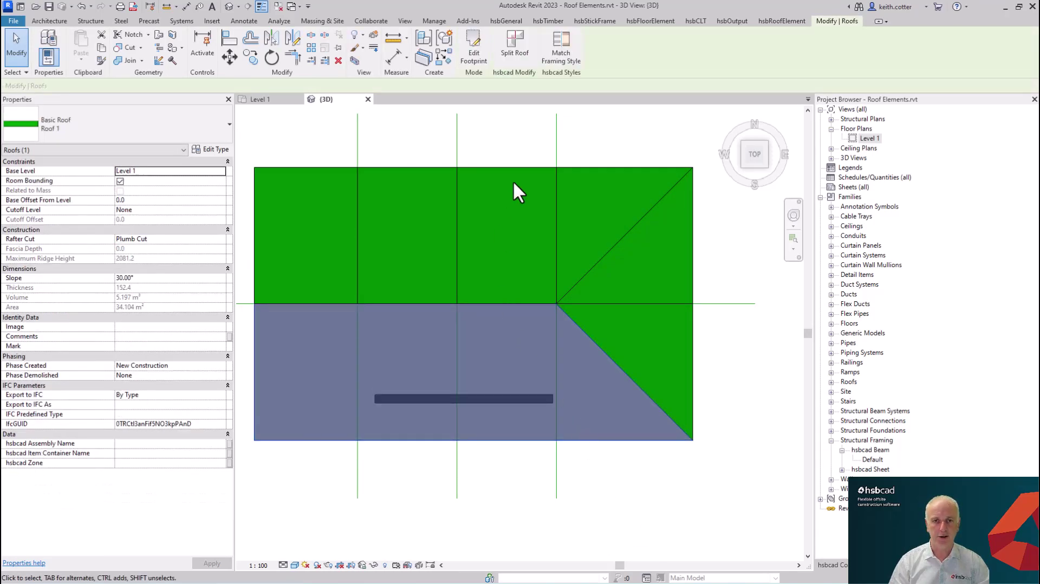
{"action": "left_click", "coordinate": [520, 38]}
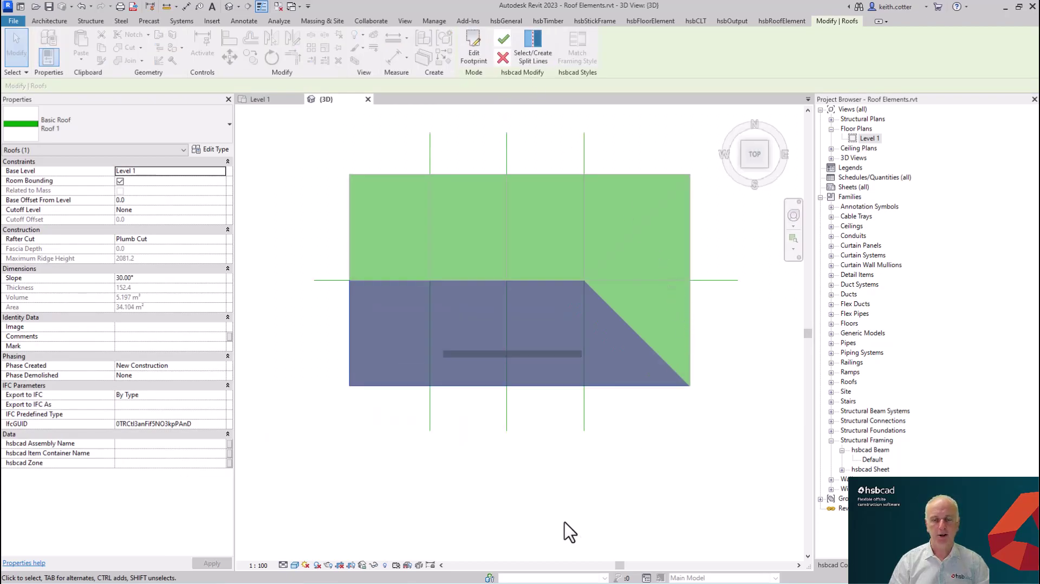
{"action": "left_click", "coordinate": [533, 44]}
{"action": "left_click_drag", "start_coordinate": [621, 438], "coordinate": [348, 411]}
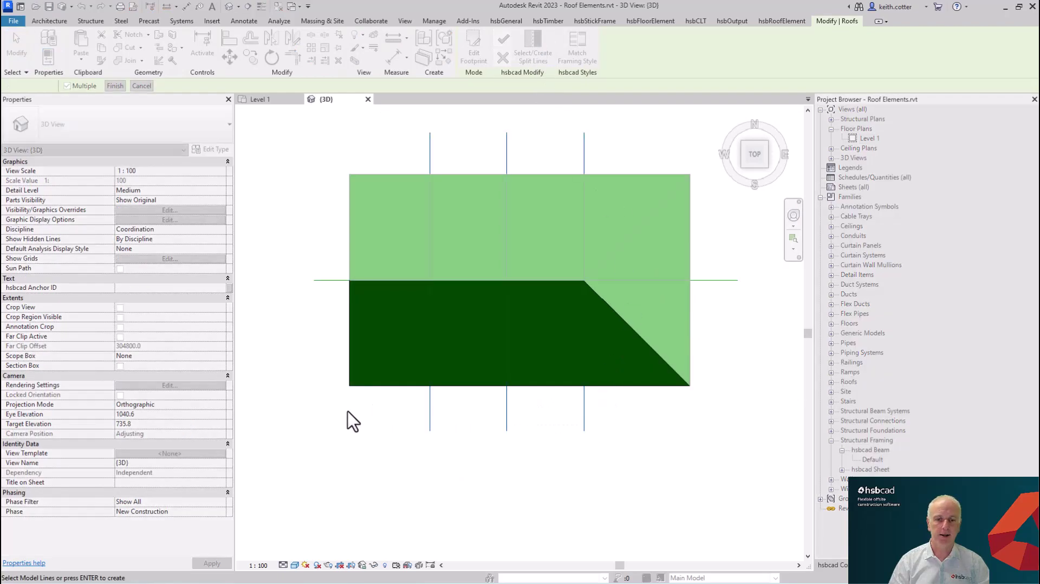
{"action": "left_click", "coordinate": [116, 85]}
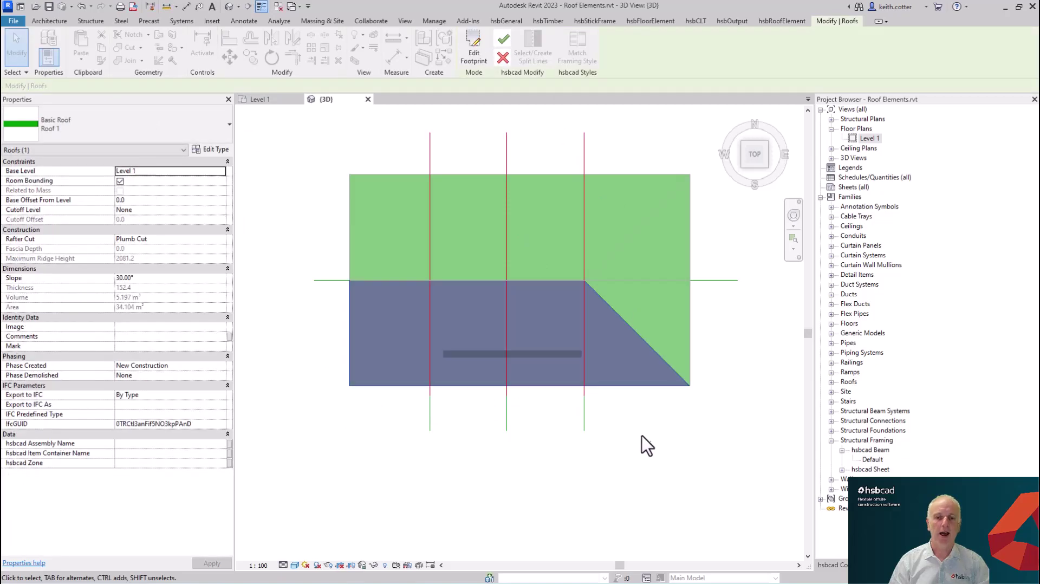
{"action": "left_click", "coordinate": [504, 43]}
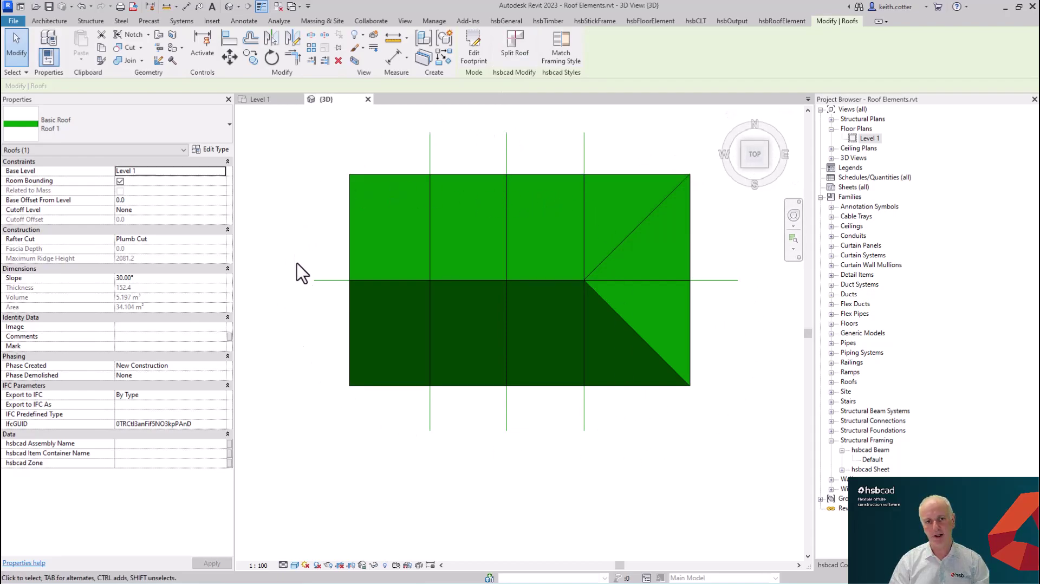
{"action": "middle_click_drag", "start_coordinate": [520, 355], "coordinate": [505, 453]}
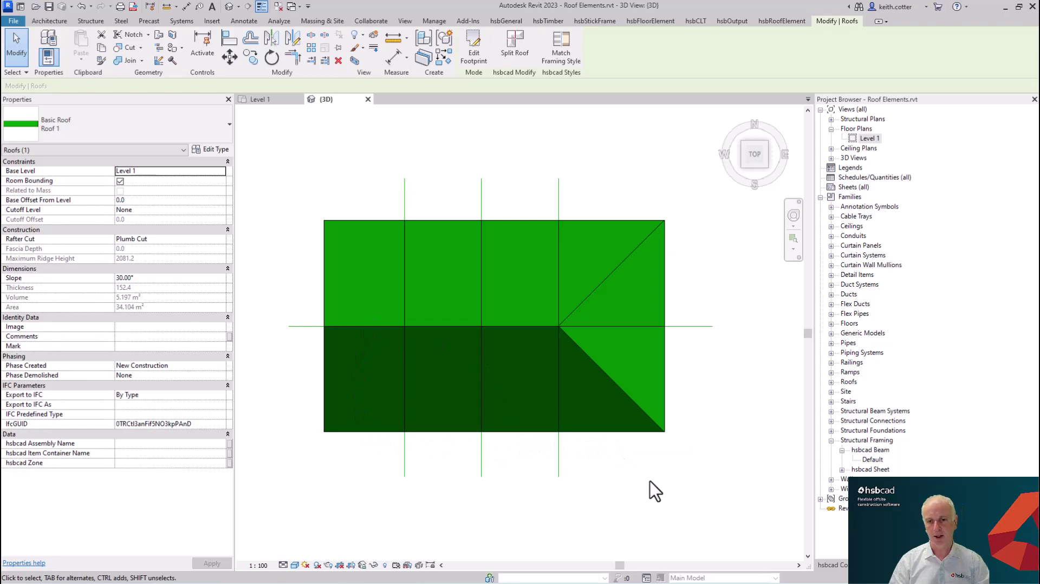
Create hsbcad item containers for the four elements of the upper roof plane
{"action": "middle_click_drag", "start_coordinate": [641, 458], "coordinate": [650, 443]}
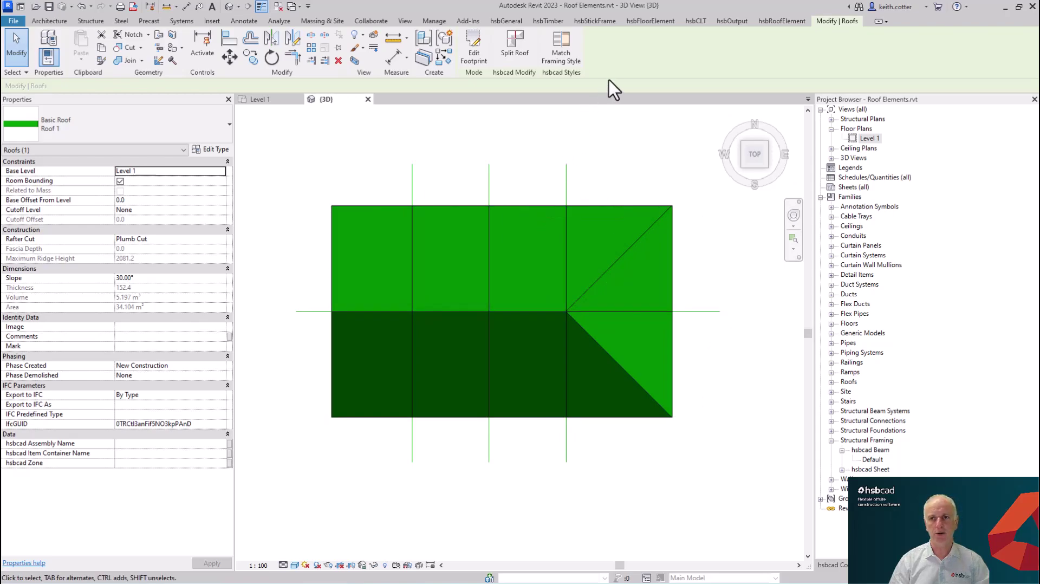
{"action": "left_click", "coordinate": [781, 22]}
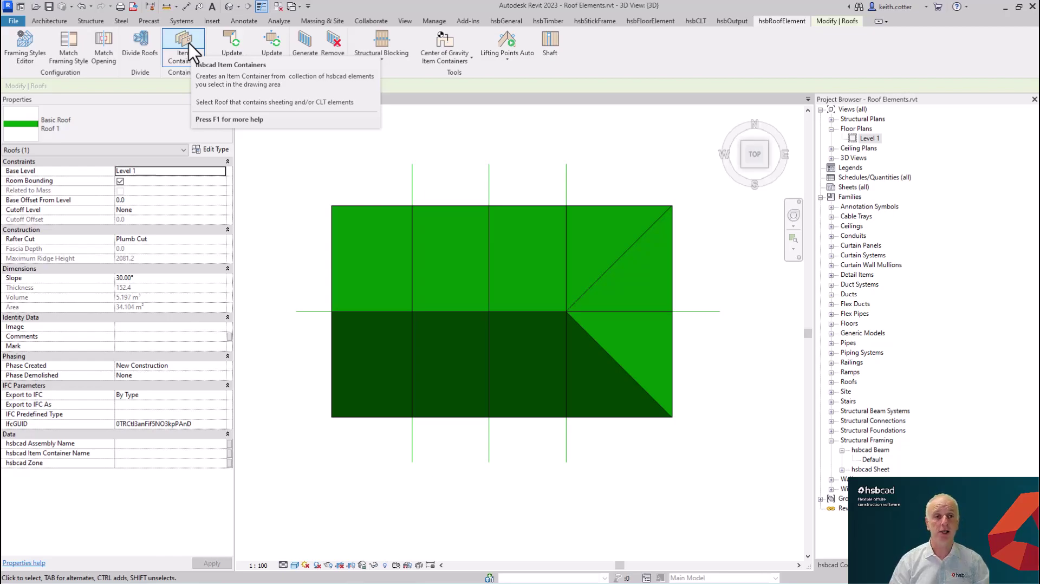
{"action": "left_click", "coordinate": [187, 52]}
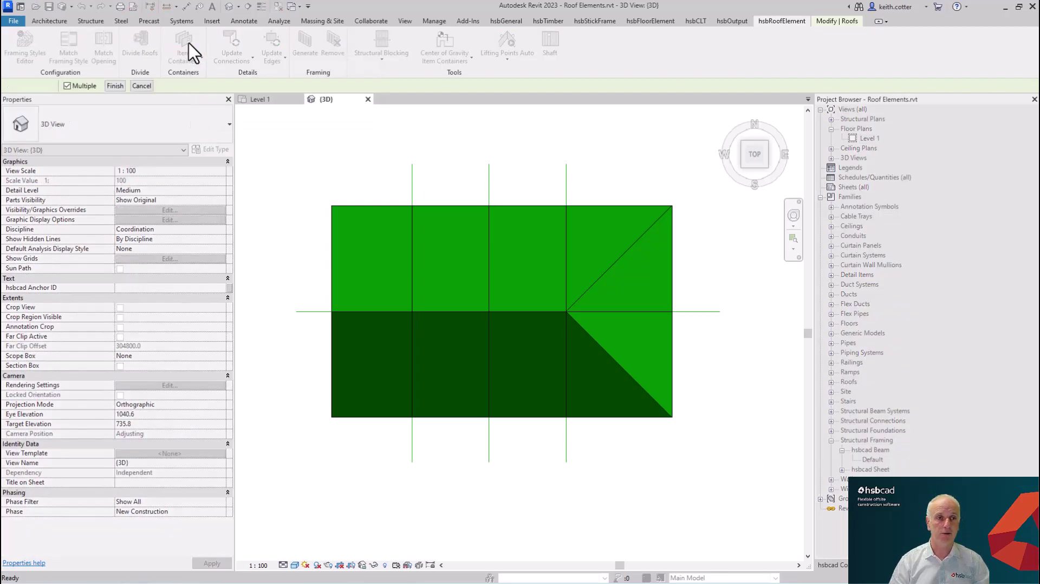
{"action": "left_click", "coordinate": [596, 244]}
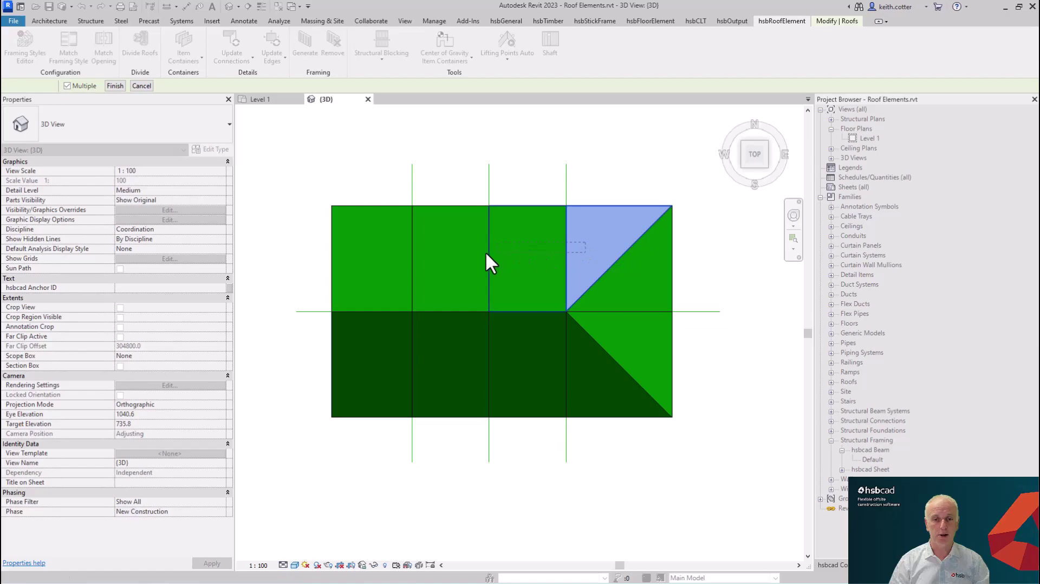
{"action": "left_click", "coordinate": [349, 250]}
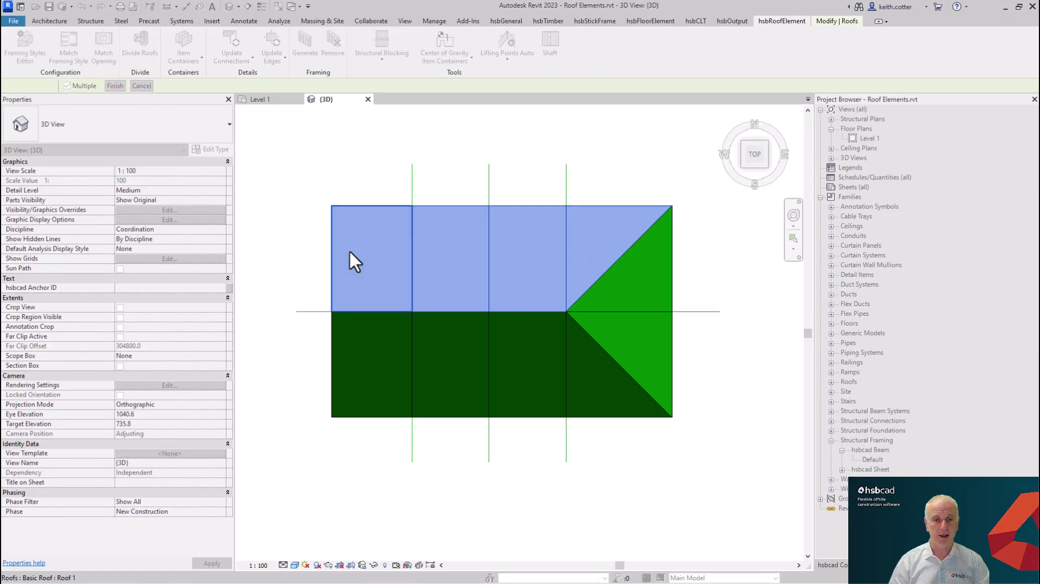
{"action": "left_click", "coordinate": [114, 87]}
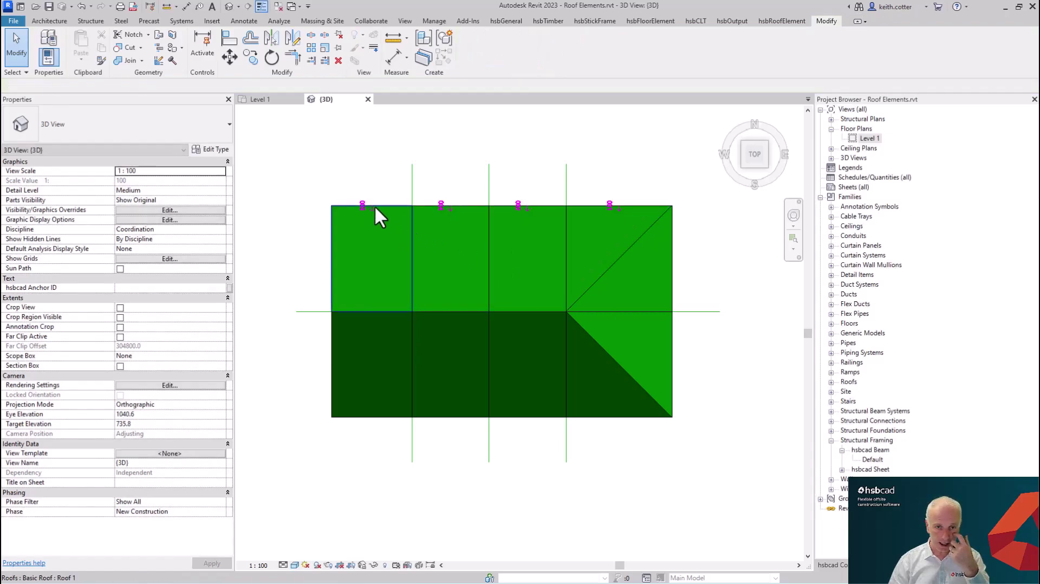
Examine the item container numbers along the upper eave and the properties of the roof element at the gable end
{"action": "scroll", "coordinate": [356, 204], "scroll_direction": "up", "scroll_amount": 2}
{"action": "scroll", "coordinate": [360, 209], "scroll_direction": "up", "scroll_amount": 5}
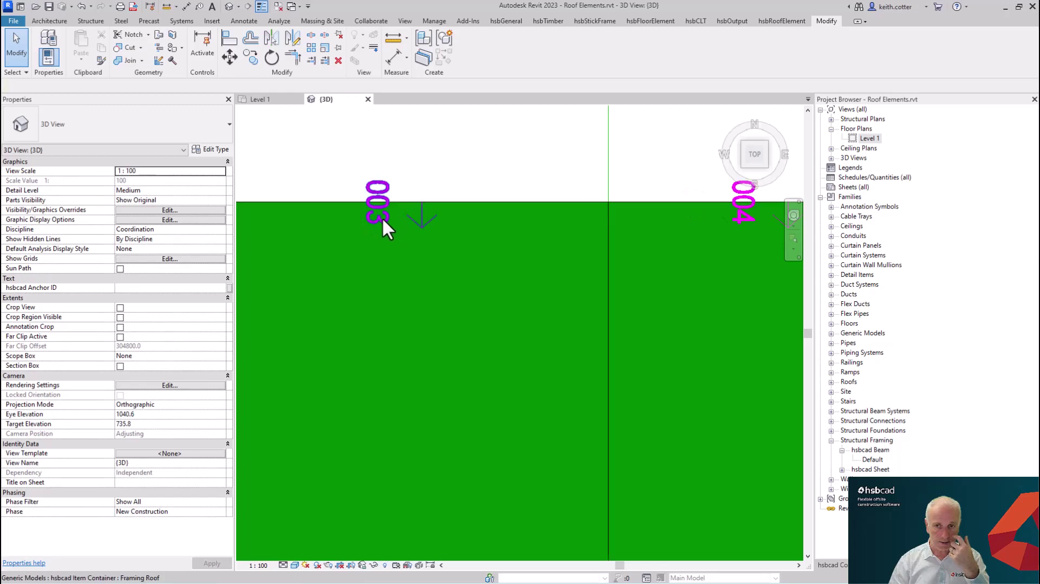
{"action": "scroll", "coordinate": [386, 223], "scroll_direction": "down", "scroll_amount": 4}
{"action": "middle_click_drag", "start_coordinate": [617, 239], "coordinate": [590, 260]}
{"action": "scroll", "coordinate": [657, 239], "scroll_direction": "up", "scroll_amount": 3}
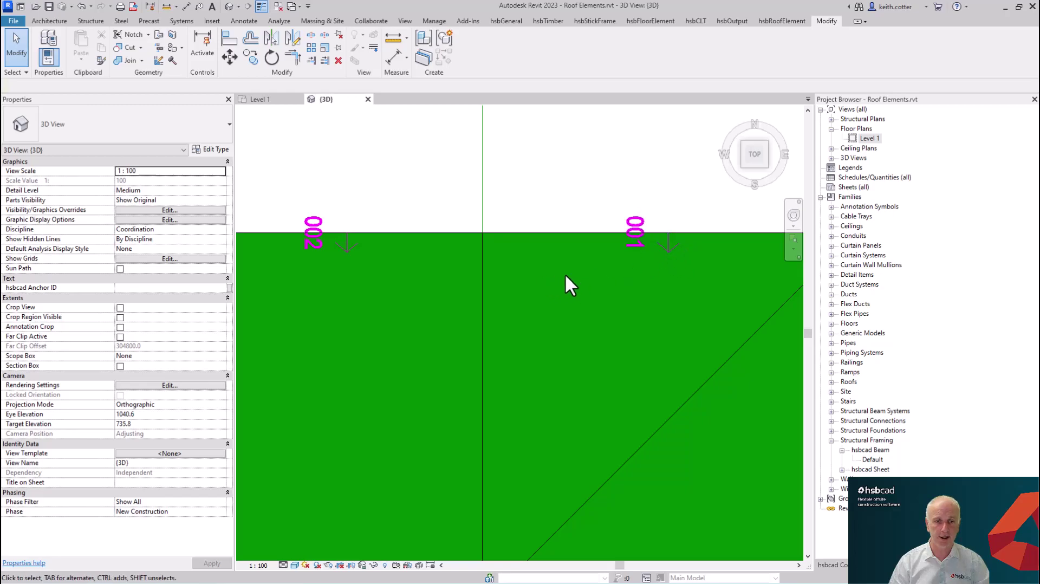
{"action": "scroll", "coordinate": [576, 275], "scroll_direction": "down", "scroll_amount": 5}
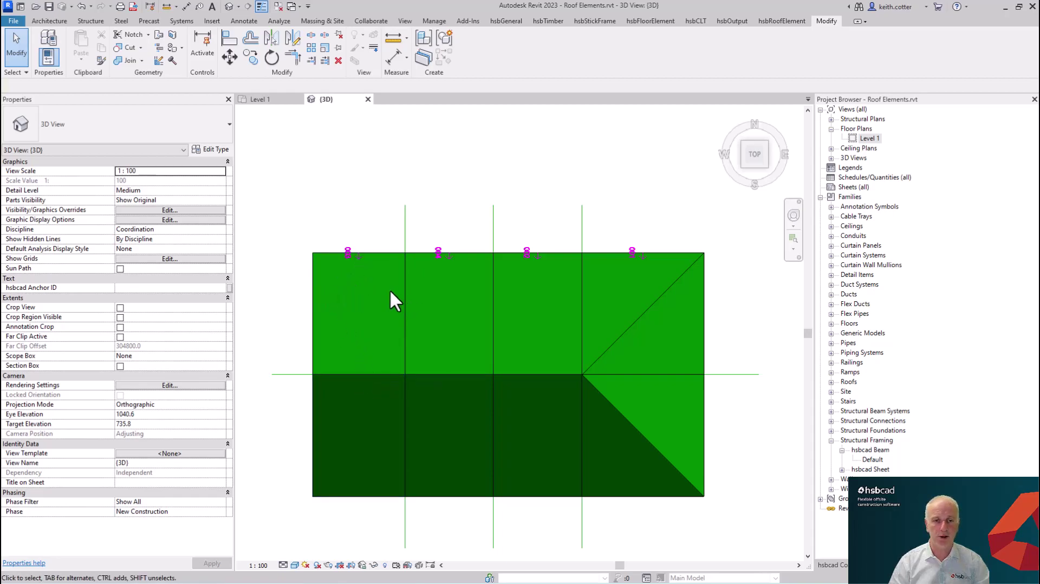
{"action": "left_click", "coordinate": [320, 251]}
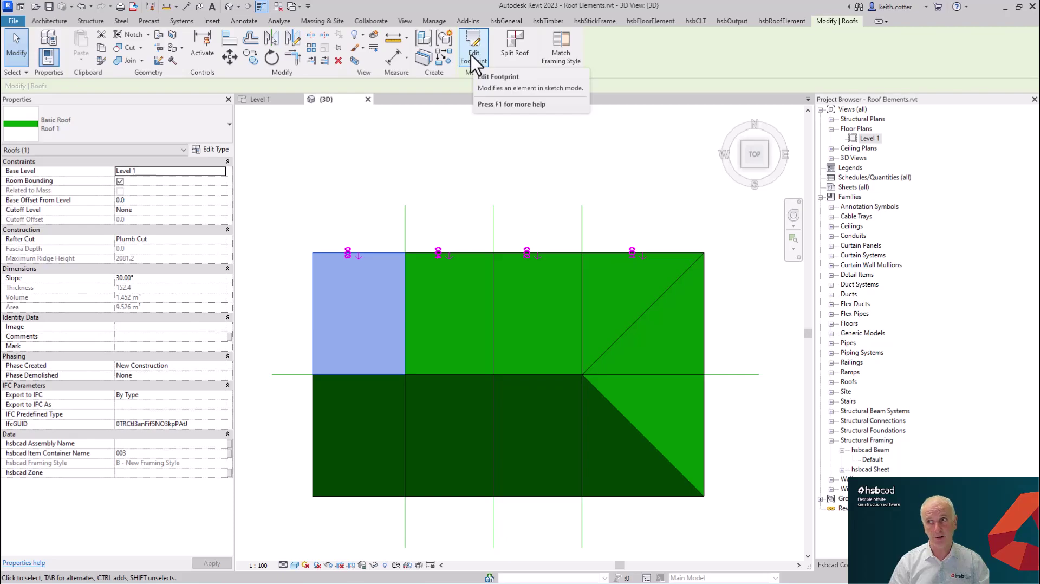
{"action": "left_click", "coordinate": [381, 191]}
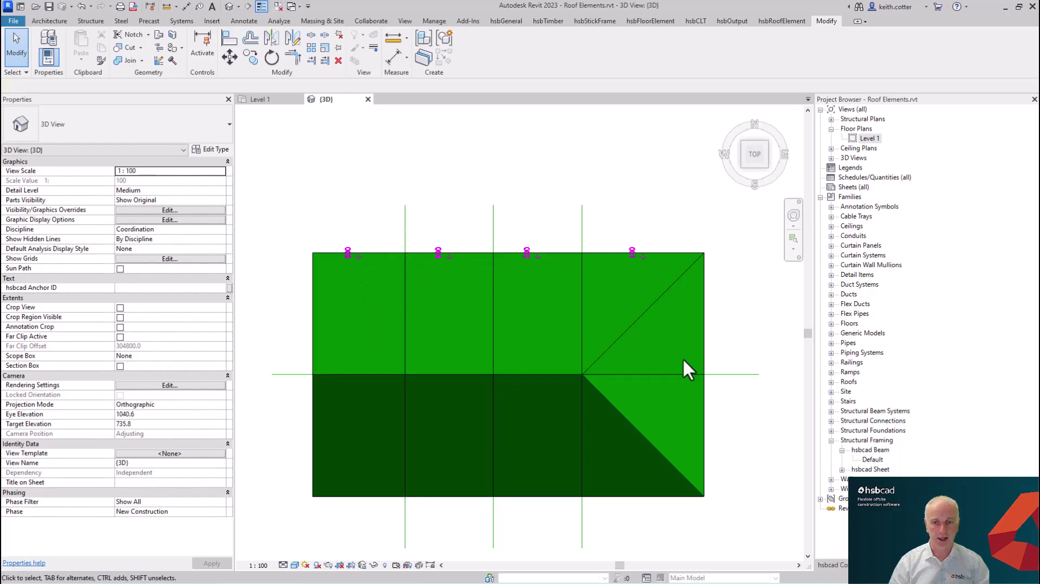
Create hsbcad item containers for the two triangular hip-end roof elements
{"action": "left_click", "coordinate": [771, 21]}
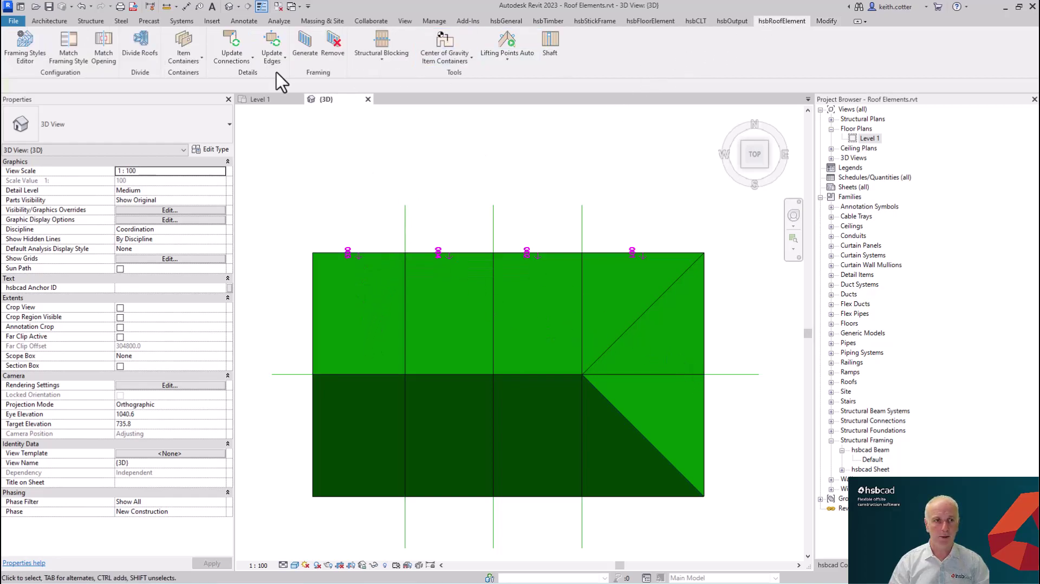
{"action": "left_click", "coordinate": [185, 48]}
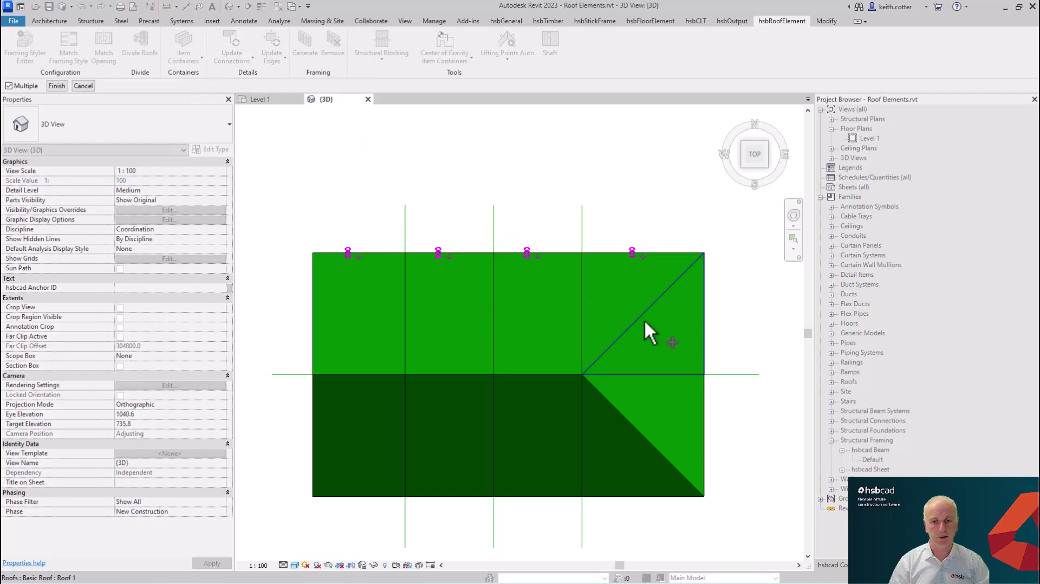
{"action": "left_click", "coordinate": [652, 410]}
{"action": "left_click", "coordinate": [57, 85]}
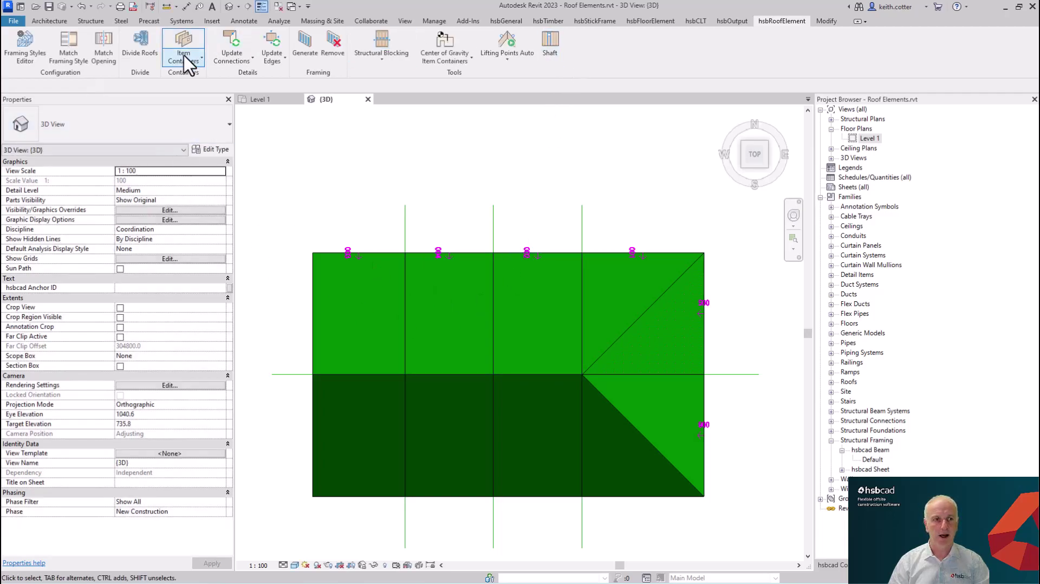
Create hsbcad item containers for the four elements of the lower roof plane
{"action": "left_click", "coordinate": [182, 46]}
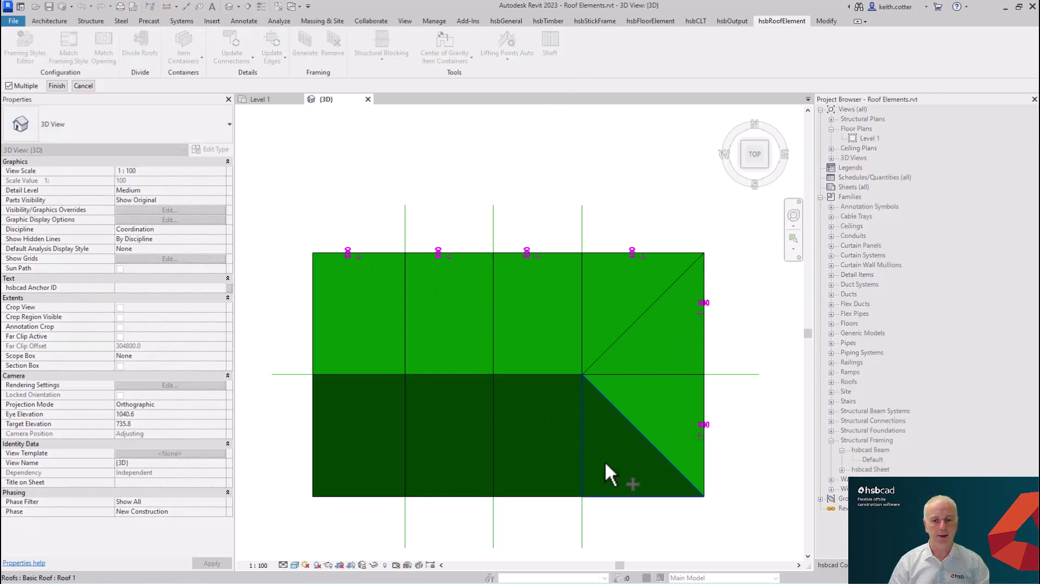
{"action": "left_click", "coordinate": [598, 458]}
{"action": "left_click", "coordinate": [344, 441]}
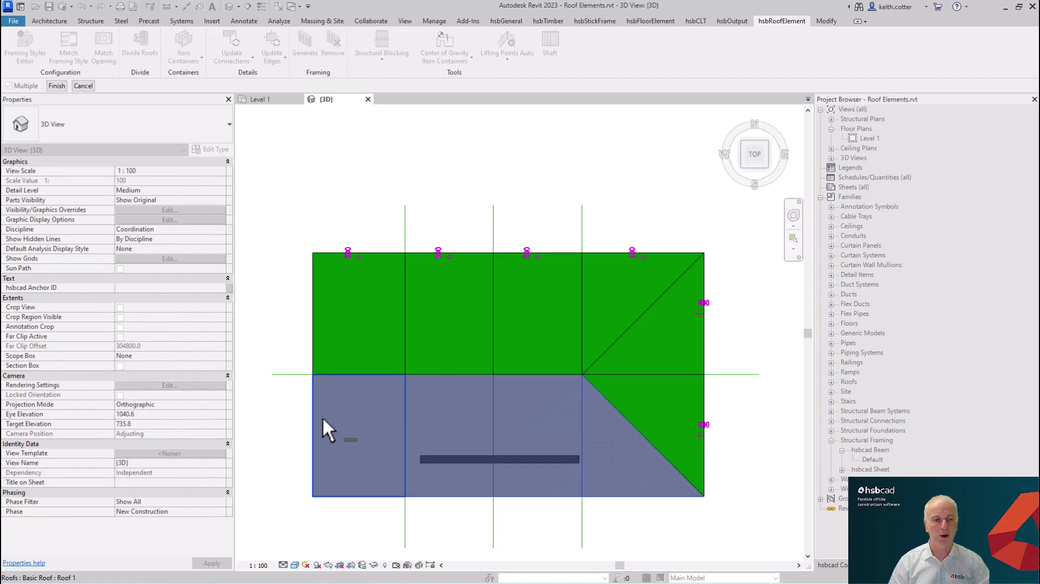
{"action": "left_click", "coordinate": [56, 85]}
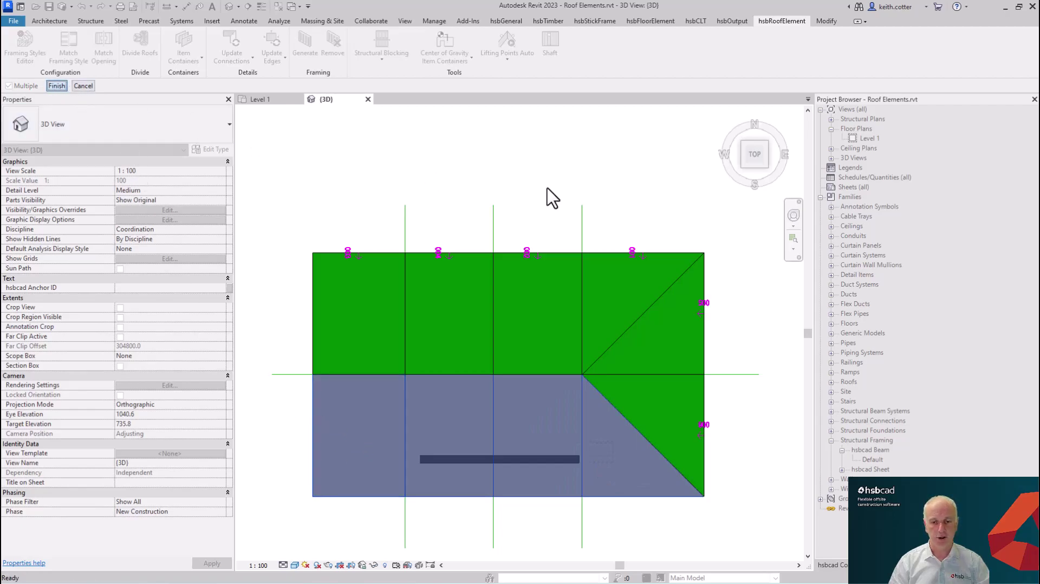
{"action": "key", "text": "Return"}
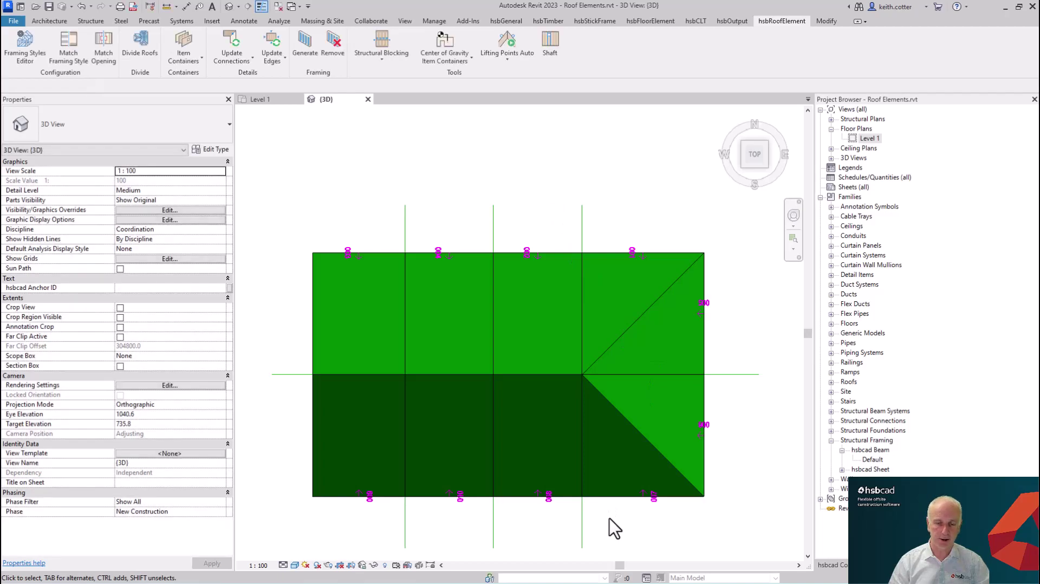
{"action": "middle_click_drag", "start_coordinate": [595, 519], "coordinate": [615, 499]}
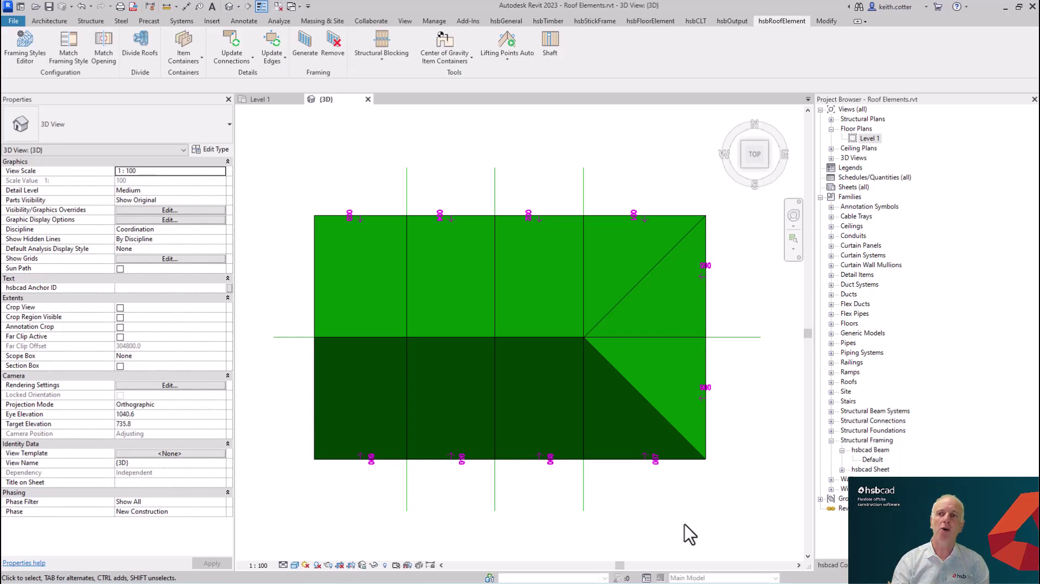
Review the framing styles, then match the Basic Roof type Roof 1 to B - New Framing Style and save the settings
{"action": "left_click", "coordinate": [26, 57]}
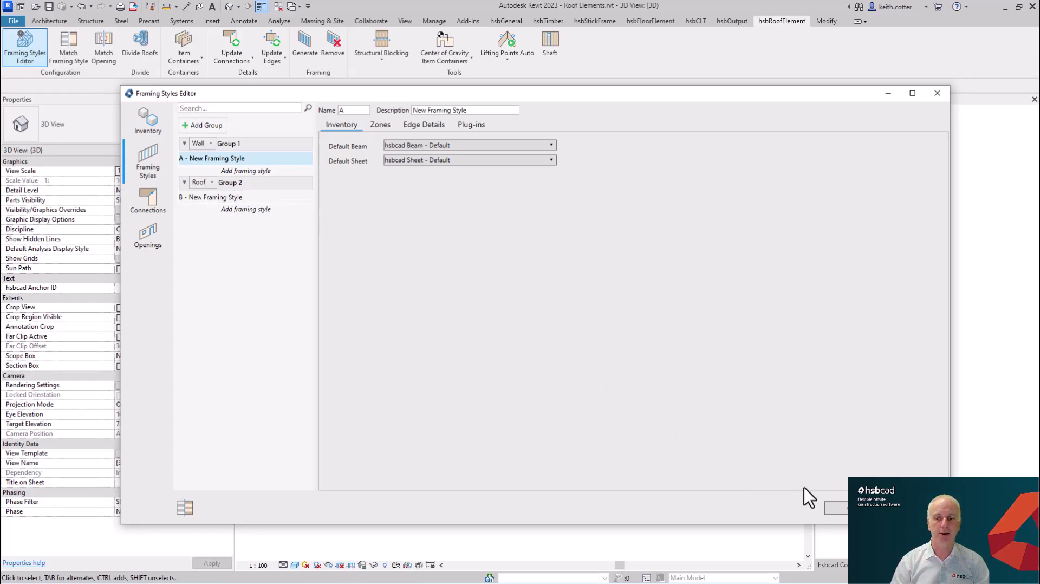
{"action": "left_click", "coordinate": [837, 508]}
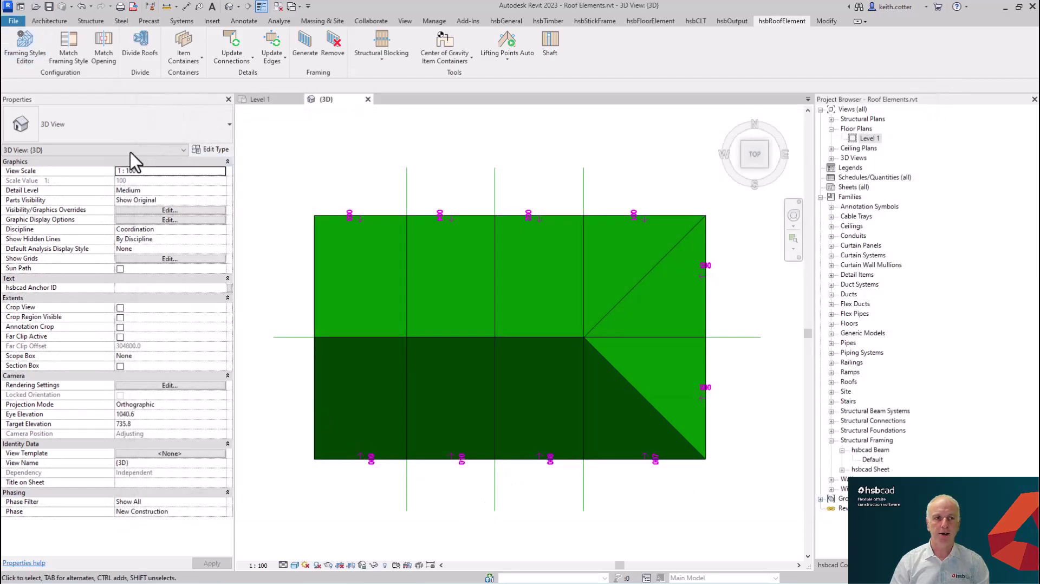
{"action": "left_click", "coordinate": [76, 60]}
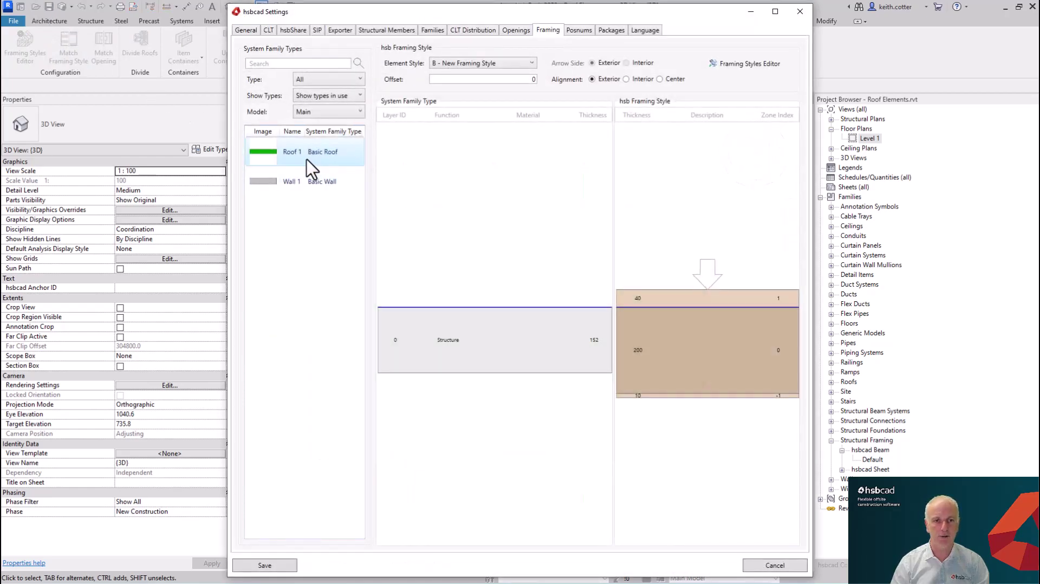
{"action": "left_click", "coordinate": [479, 64]}
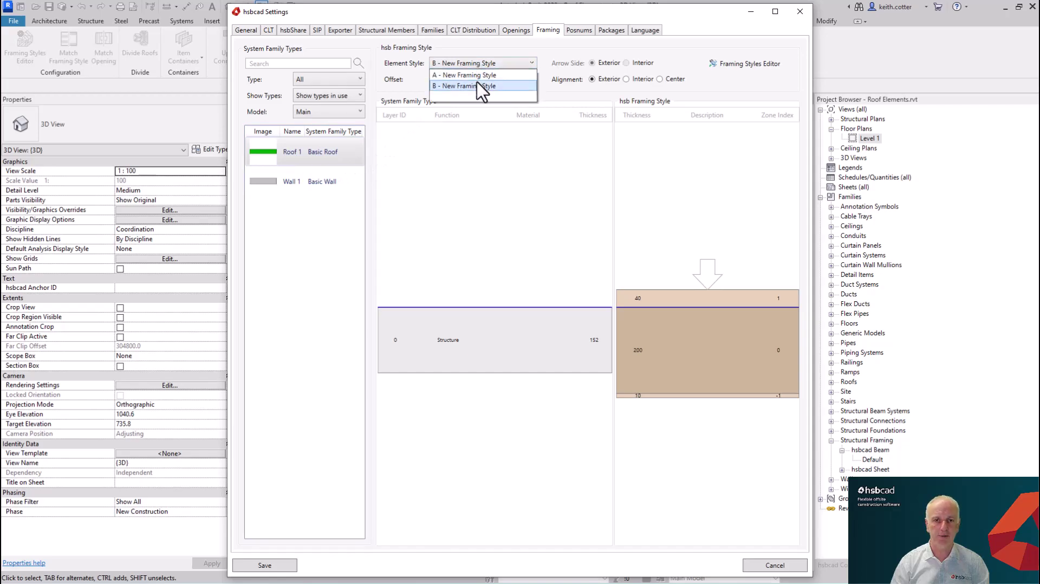
{"action": "left_click", "coordinate": [477, 86]}
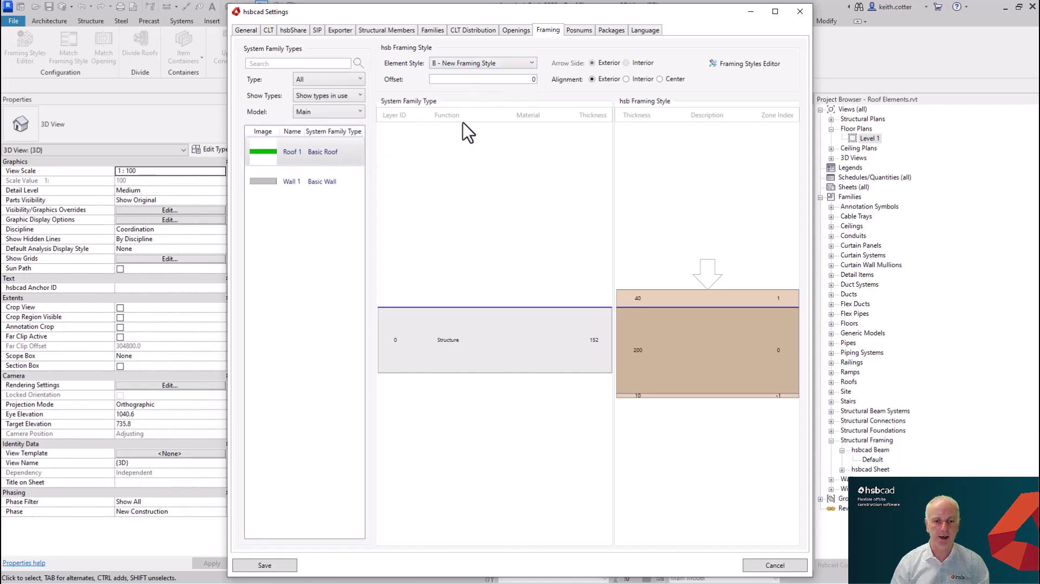
{"action": "left_click", "coordinate": [273, 566]}
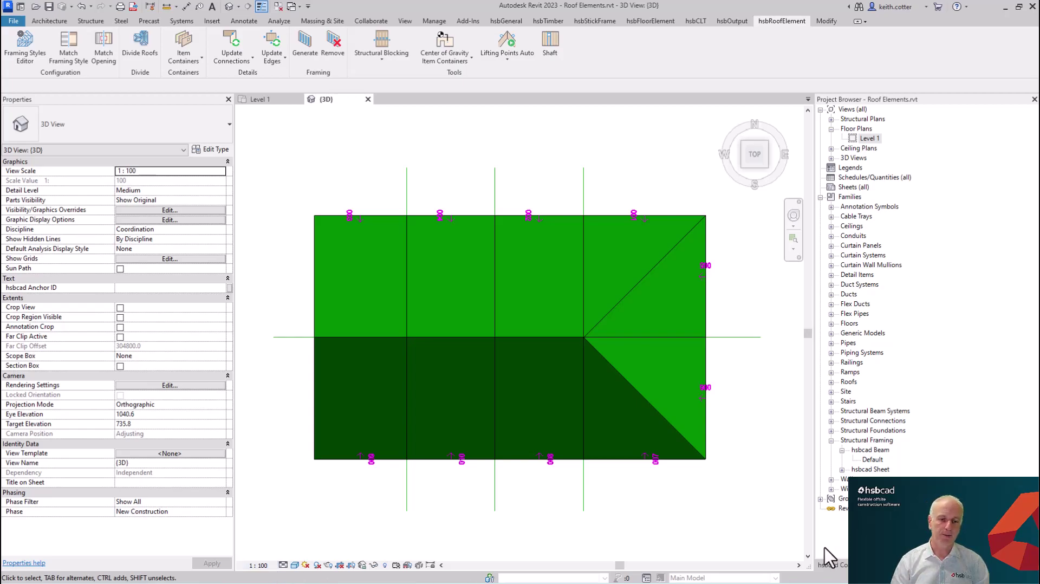
Generate the roof framing for all item containers around the roof
{"action": "left_click", "coordinate": [306, 41]}
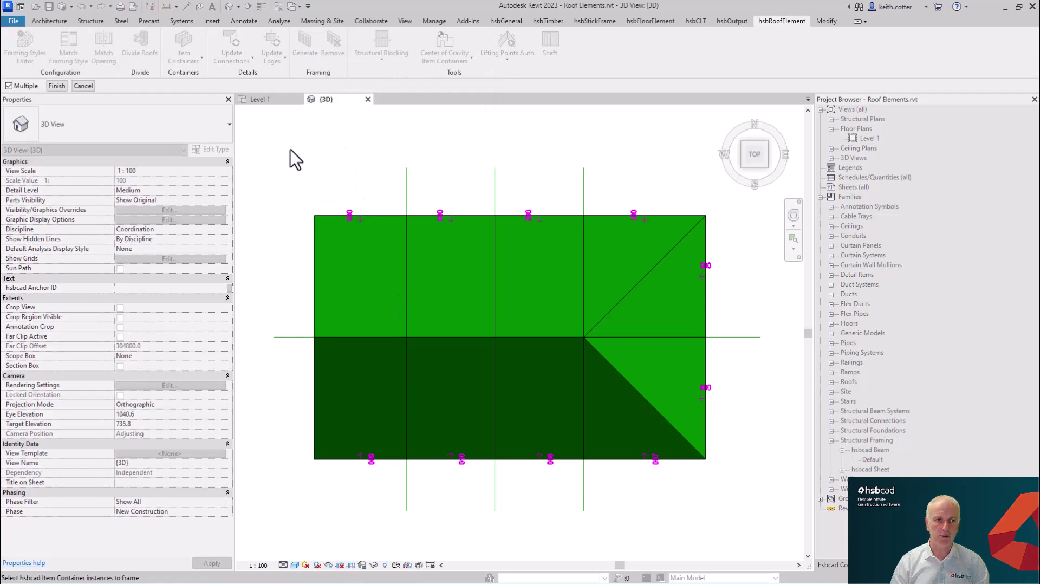
{"action": "left_click_drag", "start_coordinate": [279, 144], "coordinate": [732, 496]}
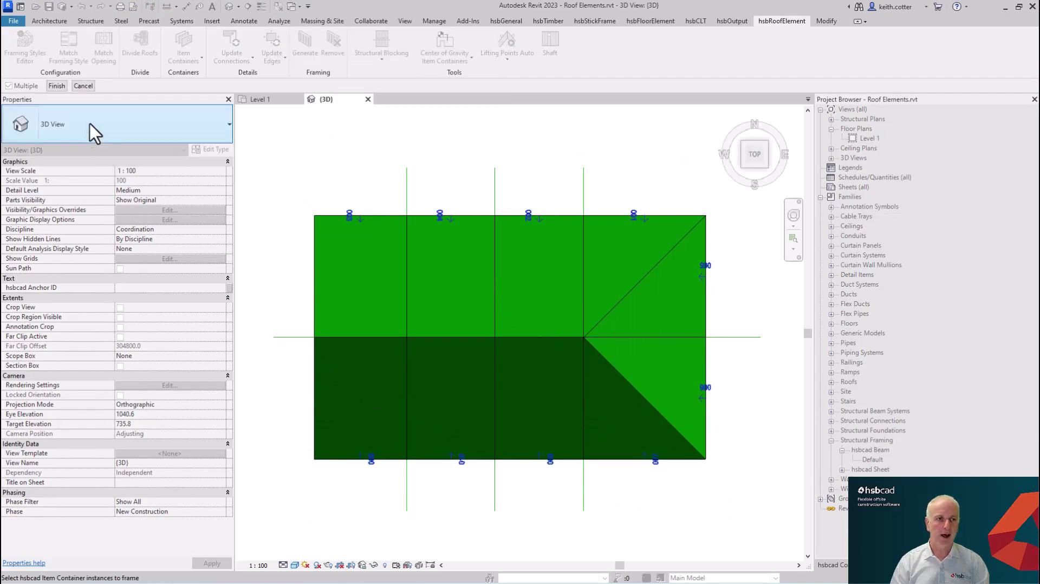
{"action": "left_click", "coordinate": [56, 86]}
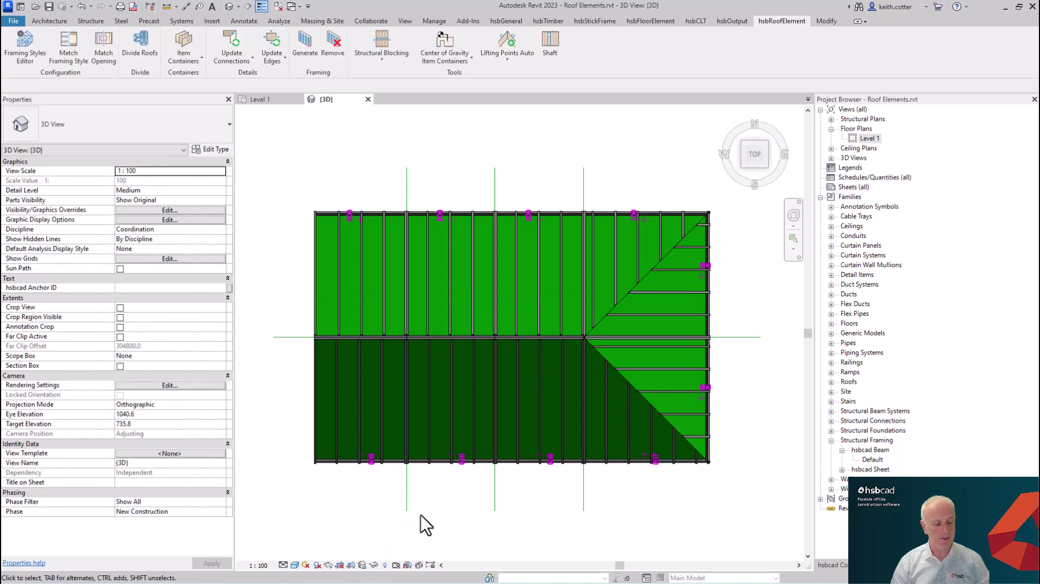
Create an hsbcad stick-frame item container for the wall under the roof
{"action": "middle_click_drag", "start_coordinate": [439, 520], "coordinate": [710, 261], "text": "shift"}
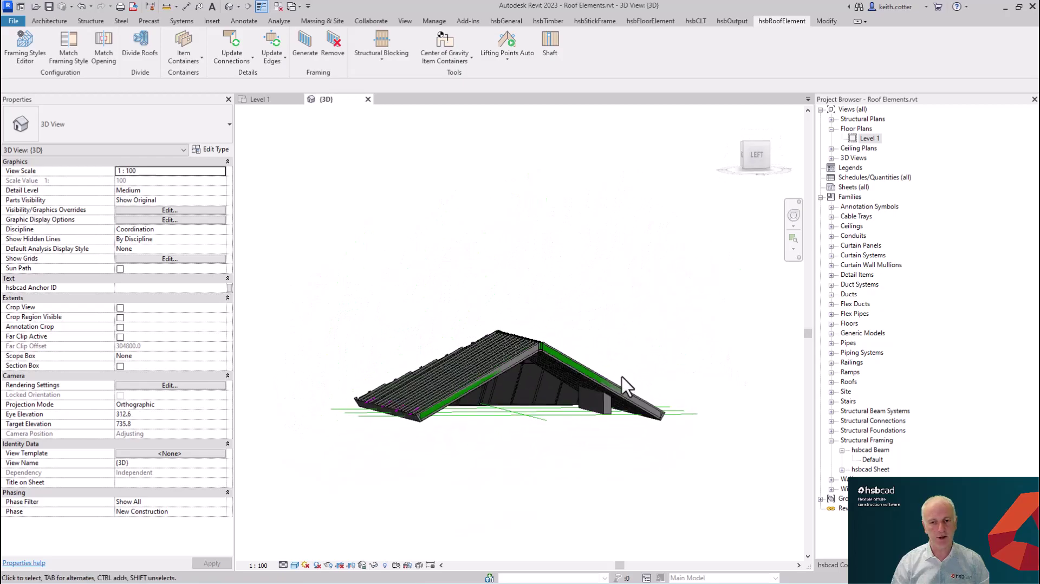
{"action": "scroll", "coordinate": [622, 412], "scroll_direction": "up", "scroll_amount": 6}
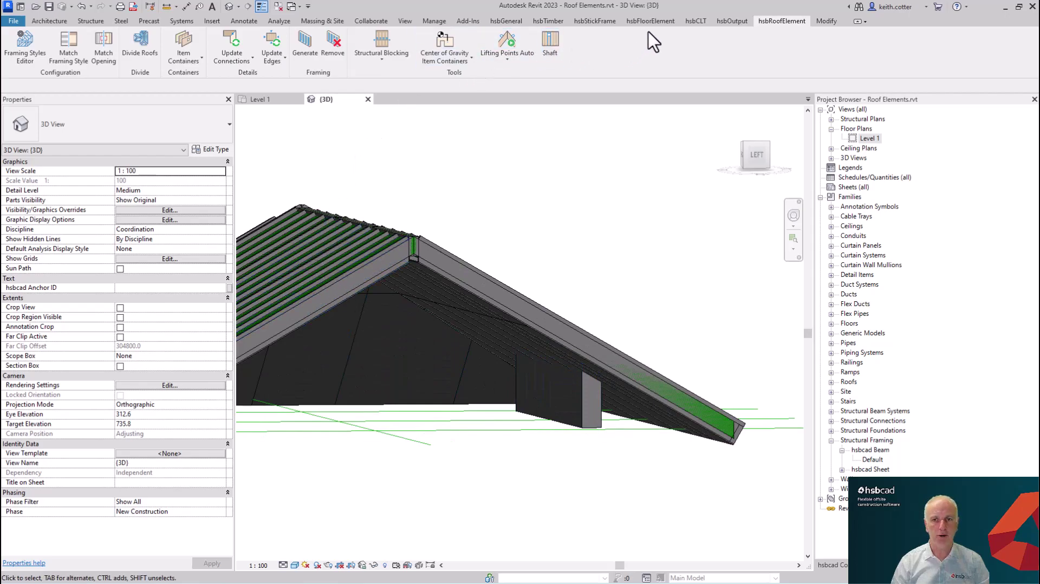
{"action": "left_click", "coordinate": [596, 22]}
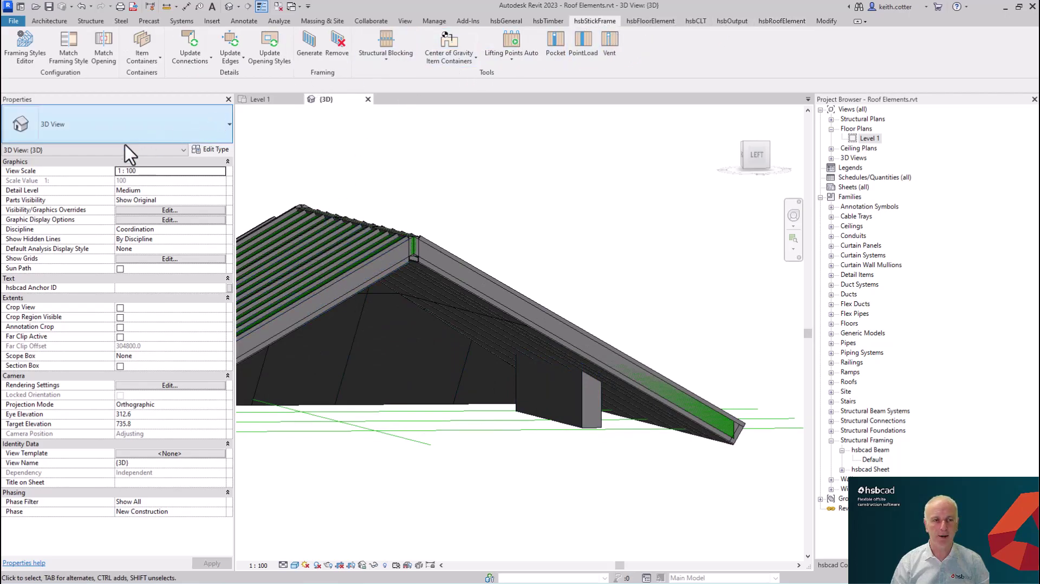
{"action": "left_click", "coordinate": [142, 48]}
{"action": "left_click", "coordinate": [584, 425]}
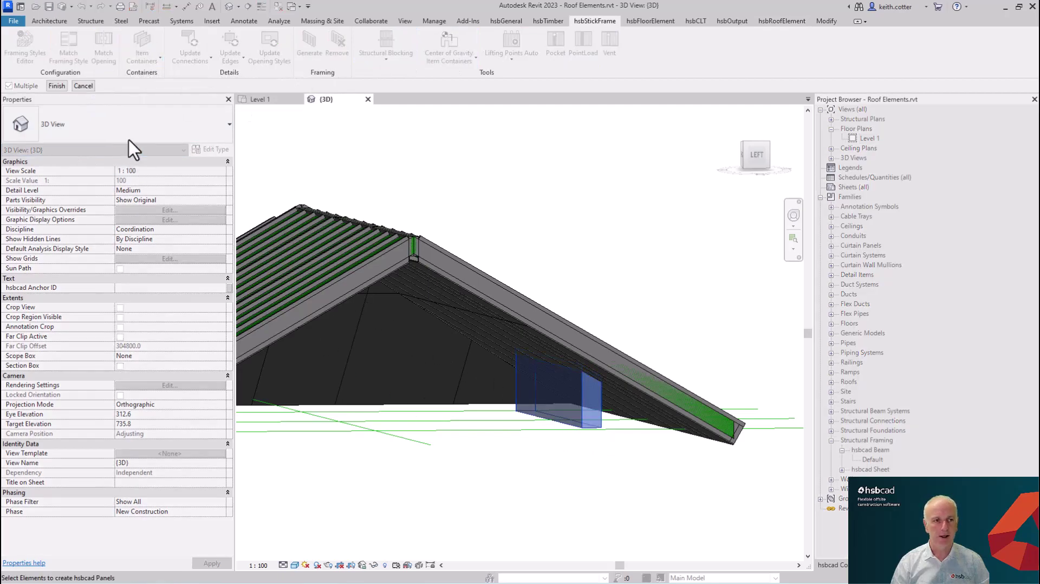
{"action": "left_click", "coordinate": [57, 86]}
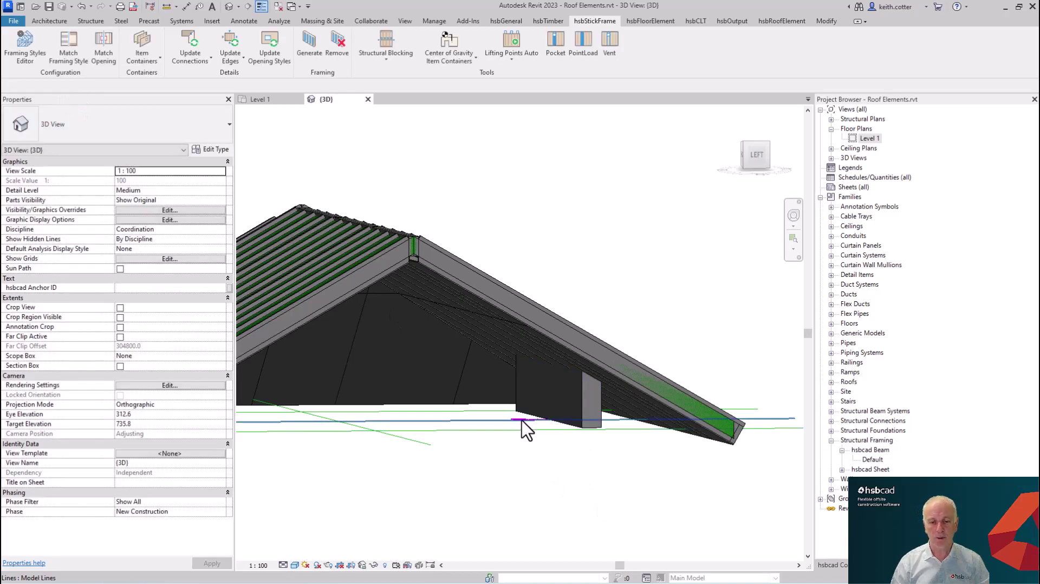
Enable hsbcad Flip on the wall's item container
{"action": "scroll", "coordinate": [528, 430], "scroll_direction": "up", "scroll_amount": 5}
{"action": "left_click", "coordinate": [526, 431]}
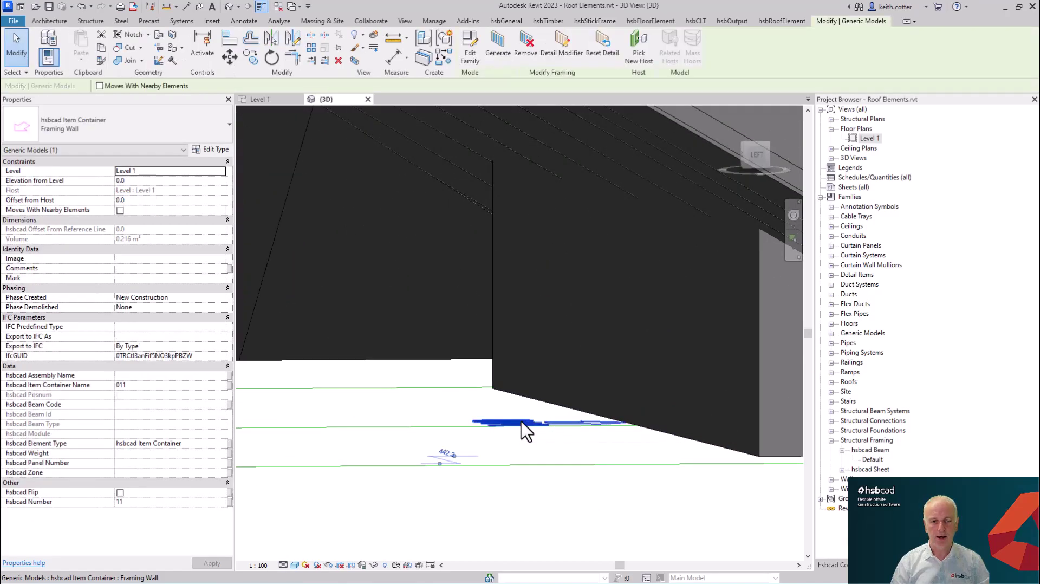
{"action": "left_click", "coordinate": [120, 493]}
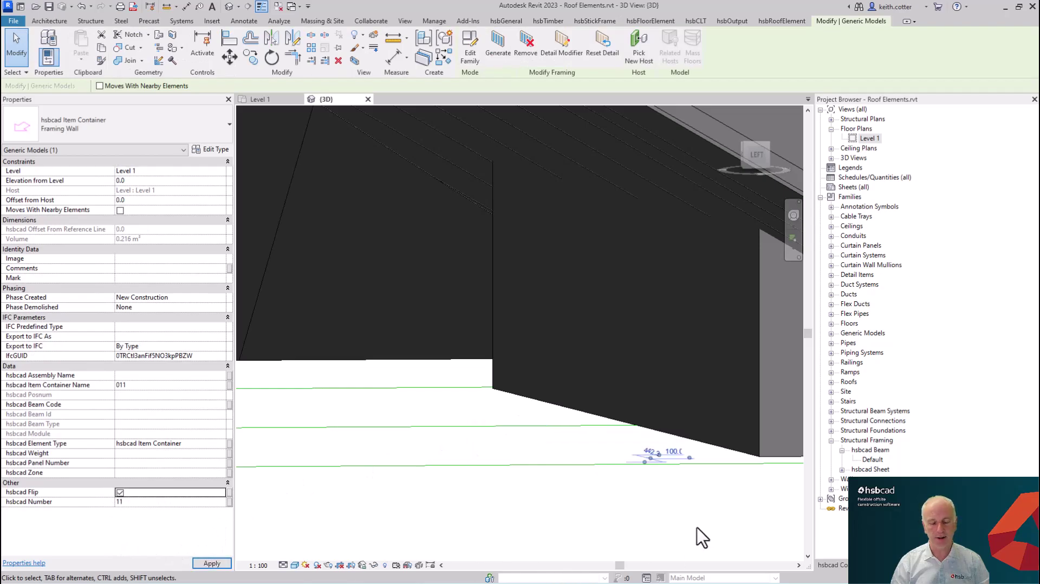
Deselect the wall's item container and switch the 3D view to the Wireframe visual style
{"action": "scroll", "coordinate": [441, 441], "scroll_direction": "down", "scroll_amount": 5}
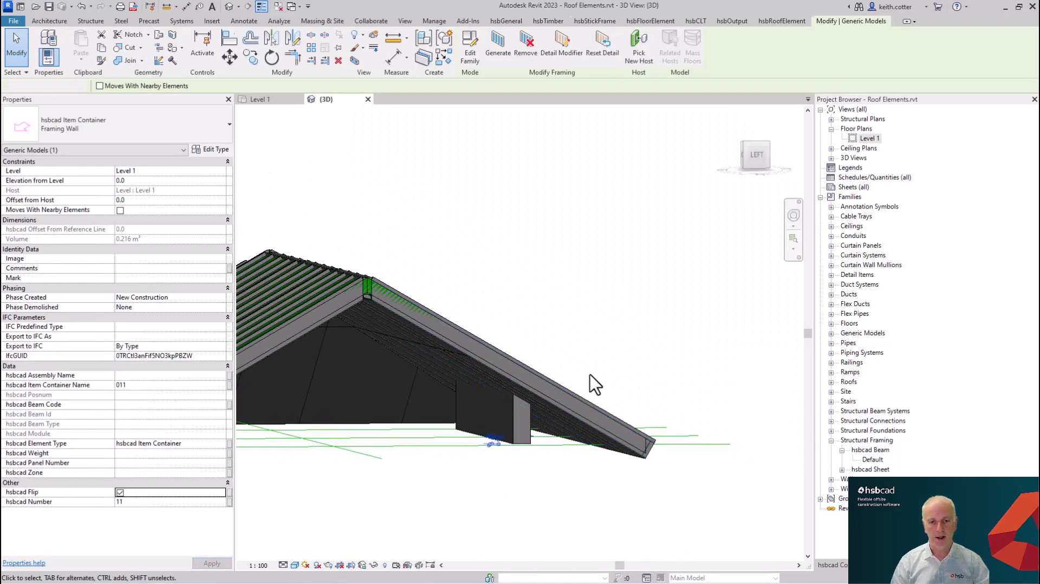
{"action": "key", "text": "Escape"}
{"action": "middle_click_drag", "start_coordinate": [622, 319], "coordinate": [389, 157], "text": "shift"}
{"action": "scroll", "coordinate": [509, 327], "scroll_direction": "down", "scroll_amount": 4}
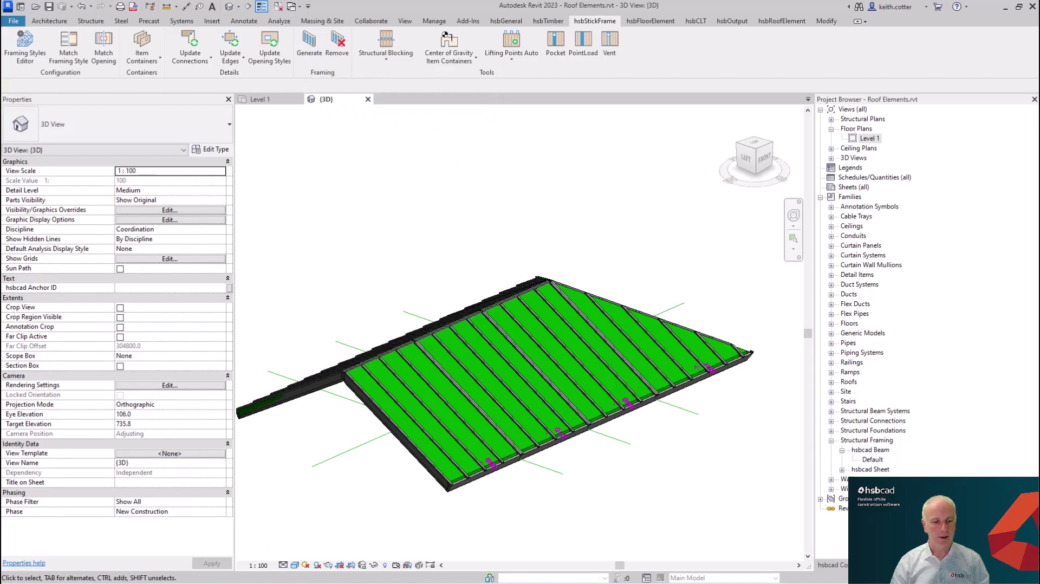
{"action": "left_click", "coordinate": [295, 565]}
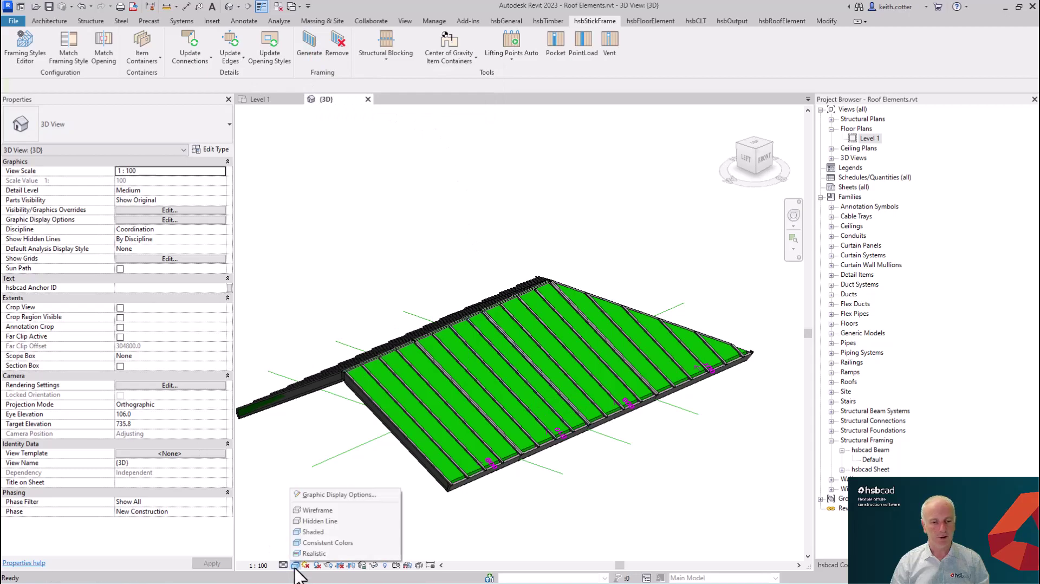
{"action": "left_click", "coordinate": [317, 512]}
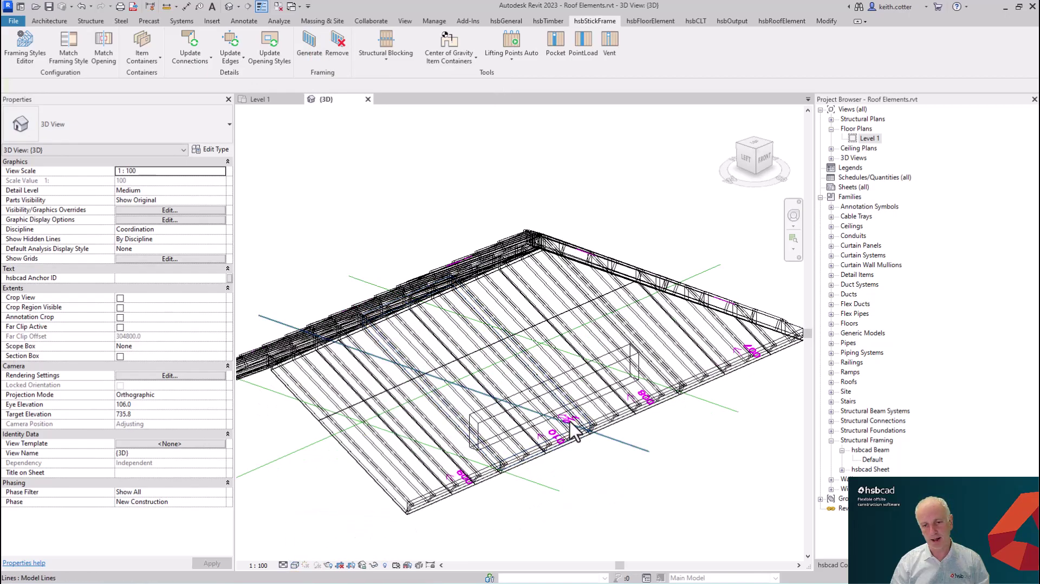
Generate the stick-frame framing for wall container 011 together with roof containers 008, 009 and 010
{"action": "left_click", "coordinate": [310, 49]}
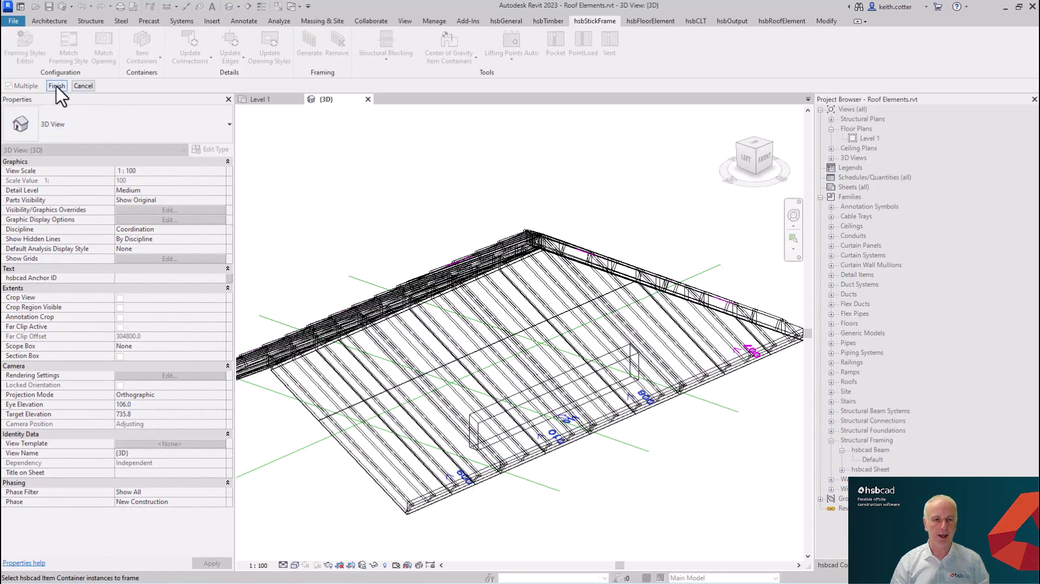
{"action": "left_click", "coordinate": [56, 86]}
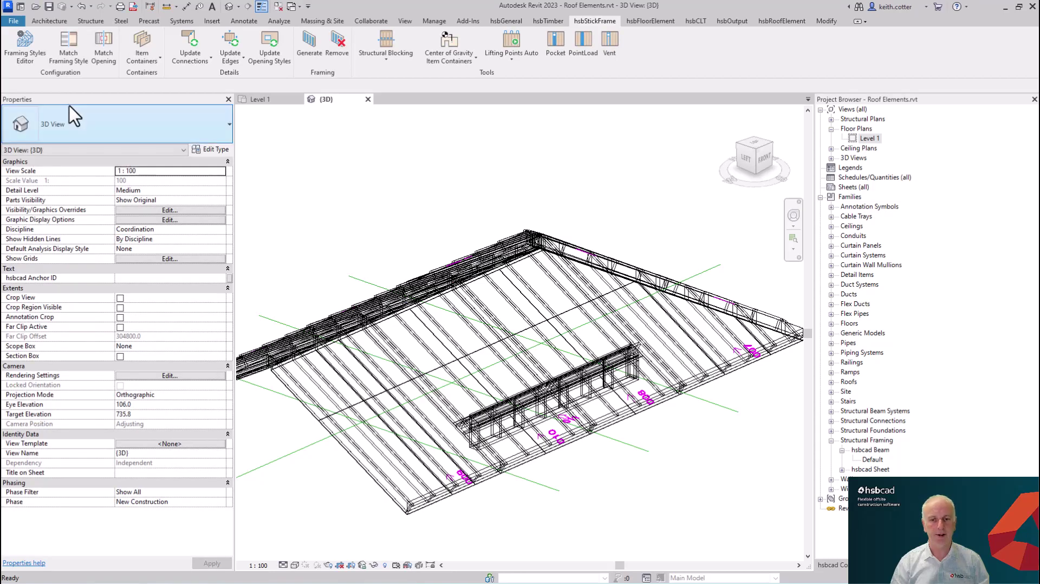
Draw a section on Level 1 across the full roof and through the wall, then open it to examine the wall and ridge junctions
{"action": "left_click", "coordinate": [281, 101]}
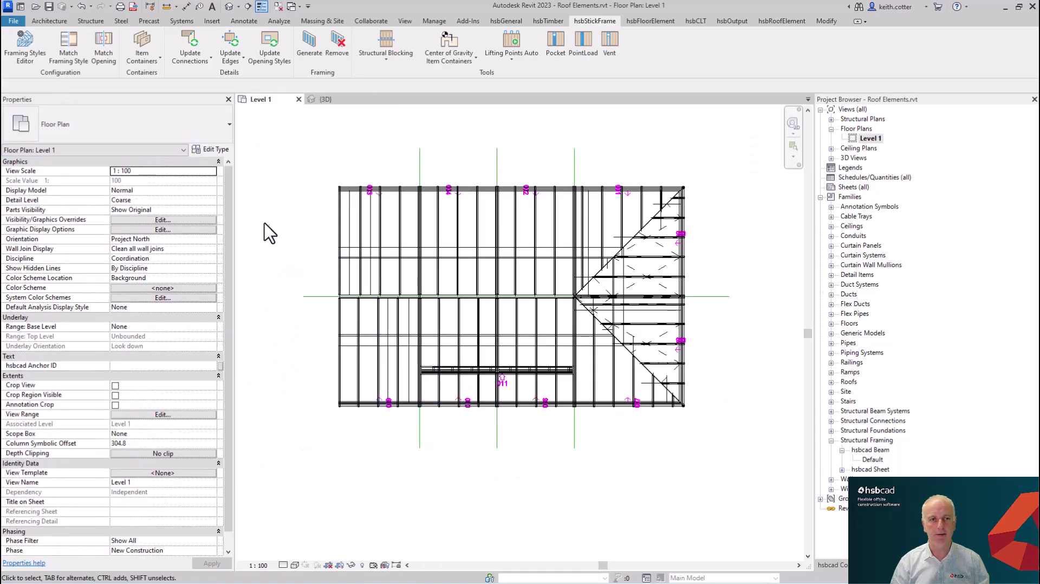
{"action": "left_click", "coordinate": [249, 7]}
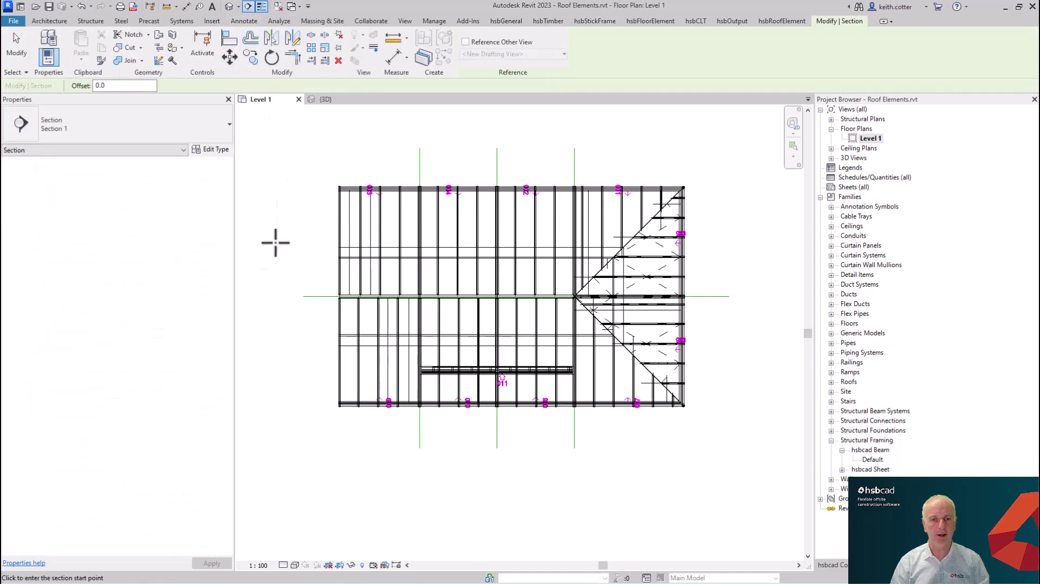
{"action": "left_click", "coordinate": [469, 494]}
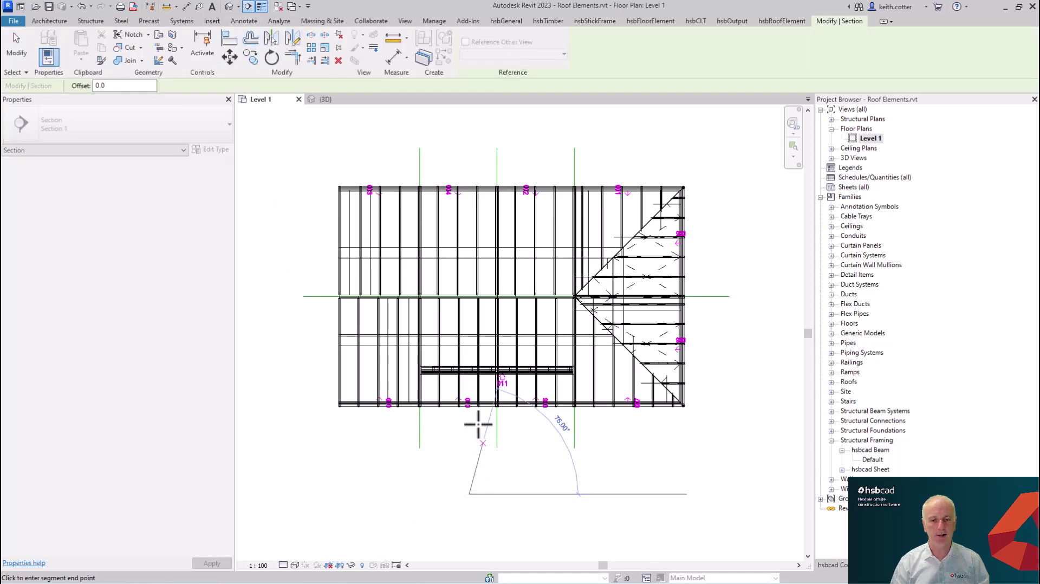
{"action": "left_click", "coordinate": [469, 138]}
{"action": "key", "text": "Escape"}
{"action": "right_click", "coordinate": [460, 140]}
{"action": "left_click", "coordinate": [495, 200]}
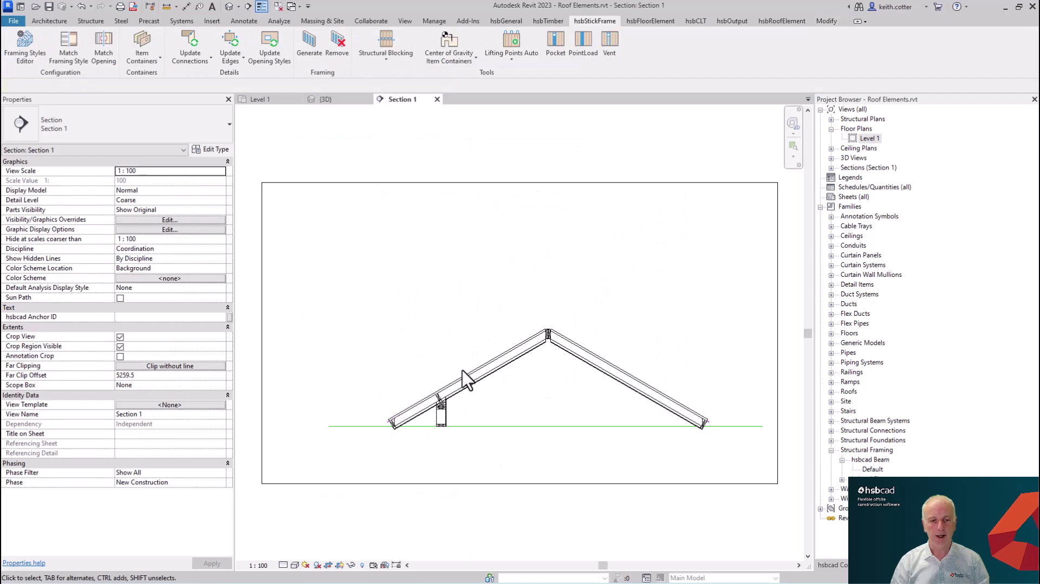
{"action": "scroll", "coordinate": [442, 425], "scroll_direction": "up", "scroll_amount": 2}
{"action": "scroll", "coordinate": [437, 414], "scroll_direction": "up", "scroll_amount": 5}
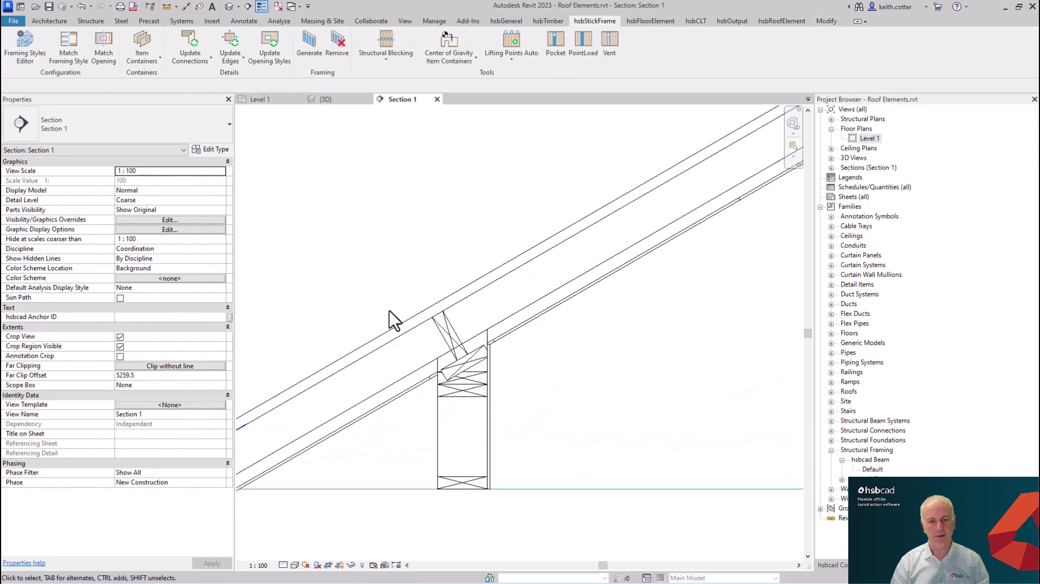
{"action": "scroll", "coordinate": [439, 414], "scroll_direction": "down", "scroll_amount": 4}
{"action": "middle_click_drag", "start_coordinate": [616, 348], "coordinate": [460, 397]}
{"action": "scroll", "coordinate": [534, 268], "scroll_direction": "up", "scroll_amount": 3}
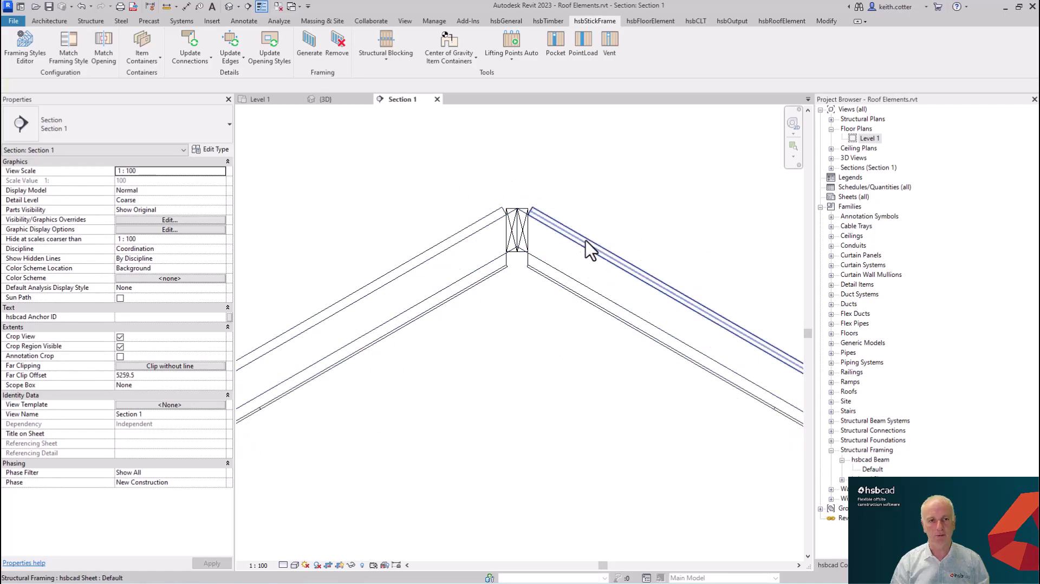
In the 3D view, use Detail Modifier on roof container 001 to set Zone 0's start distribution to Right
{"action": "left_click", "coordinate": [343, 102]}
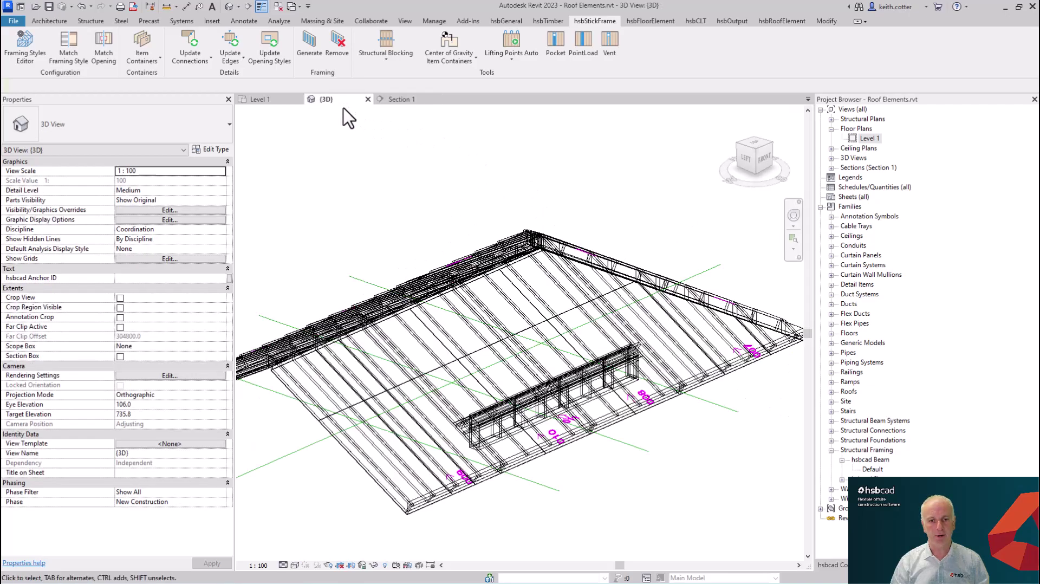
{"action": "left_click", "coordinate": [753, 145]}
{"action": "scroll", "coordinate": [437, 197], "scroll_direction": "up", "scroll_amount": 5}
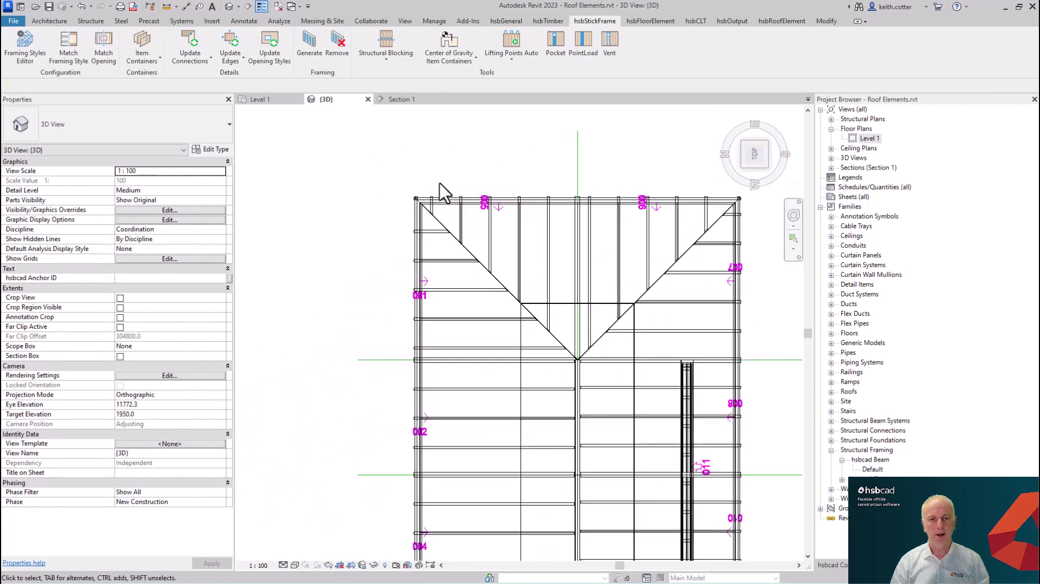
{"action": "middle_click_drag", "start_coordinate": [548, 257], "coordinate": [453, 283]}
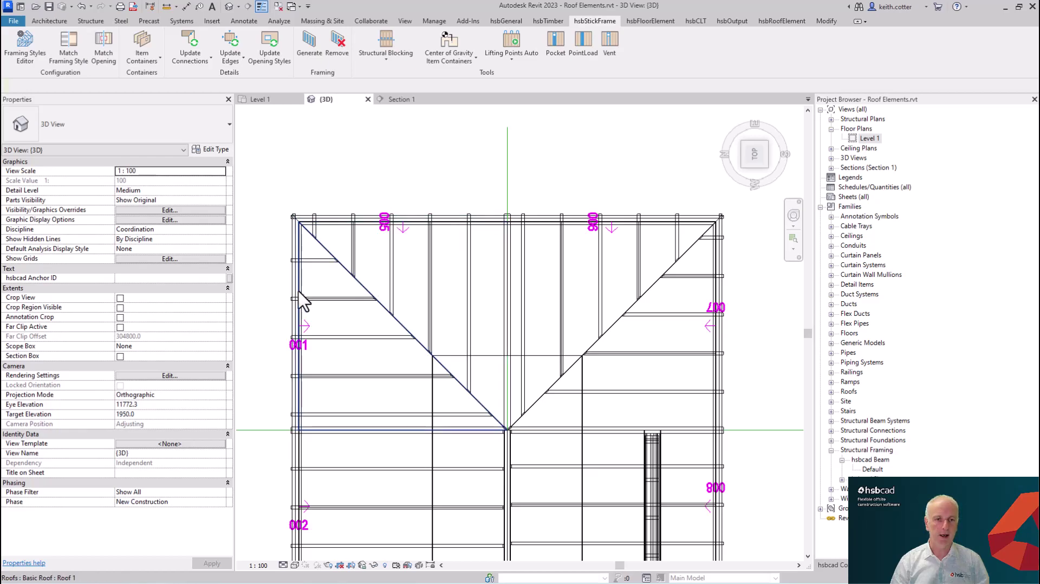
{"action": "middle_click_drag", "start_coordinate": [379, 395], "coordinate": [391, 363]}
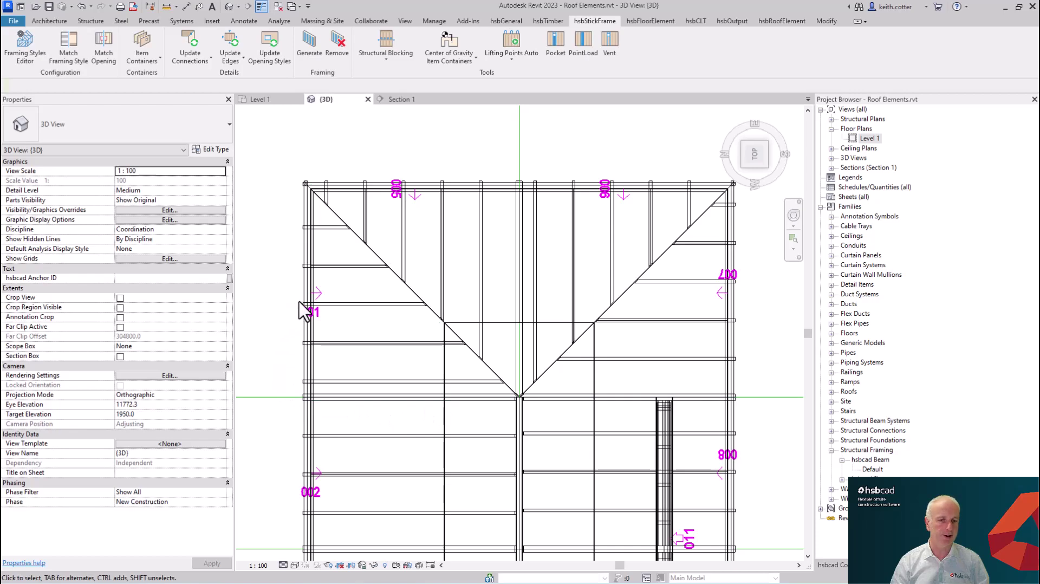
{"action": "left_click", "coordinate": [319, 325]}
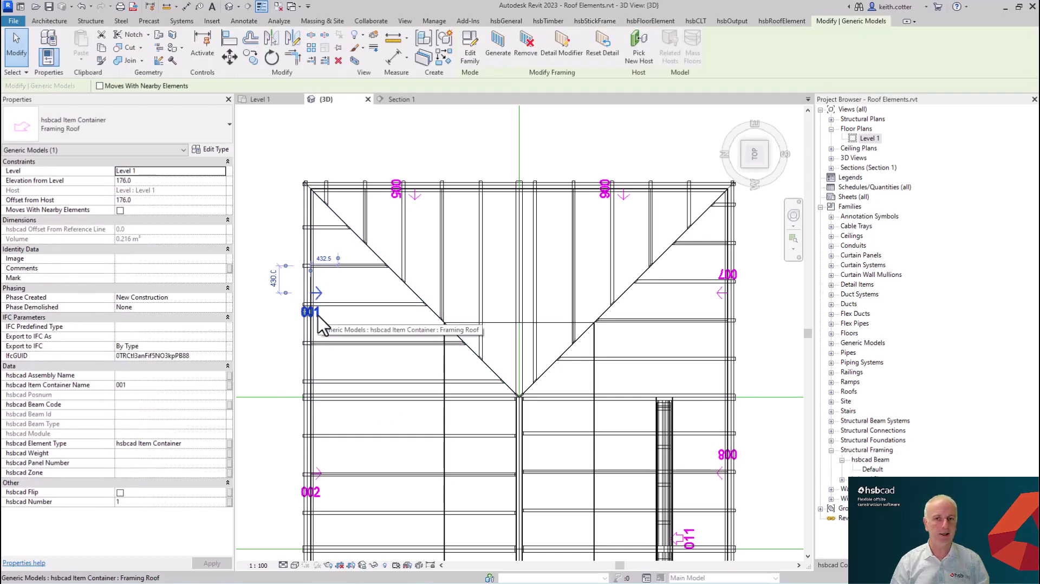
{"action": "left_click", "coordinate": [565, 52]}
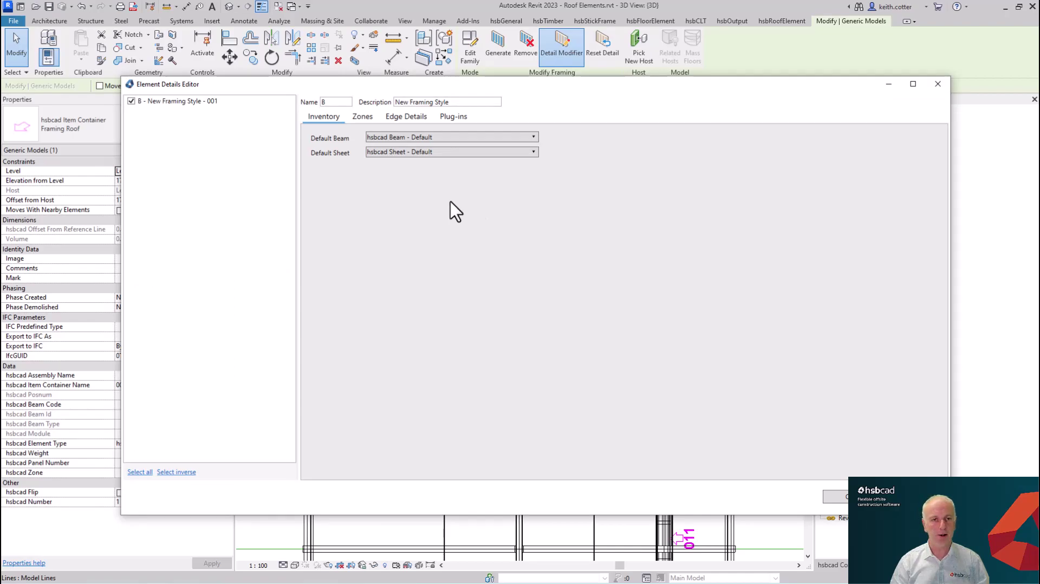
{"action": "left_click", "coordinate": [359, 117]}
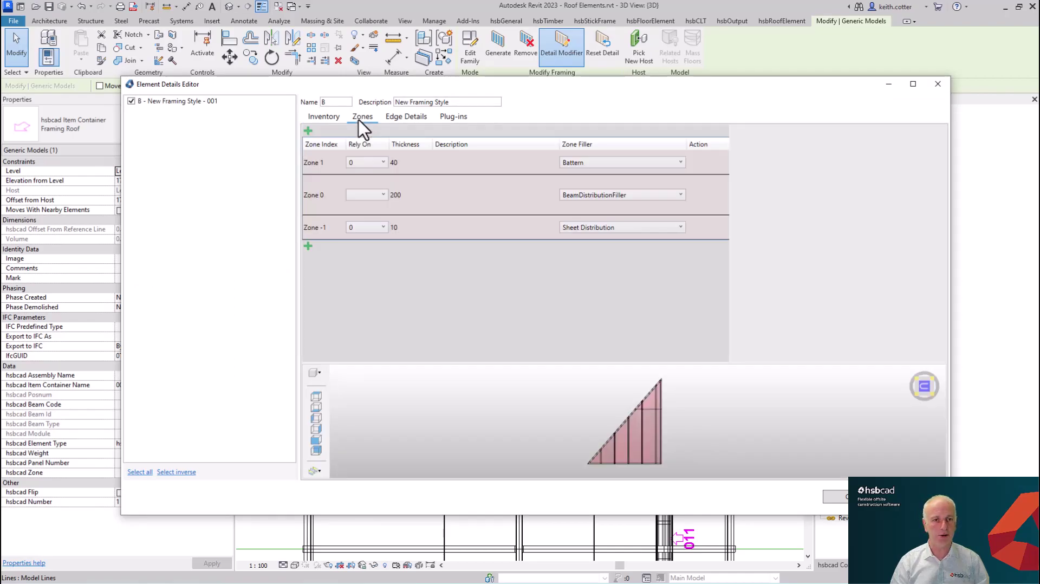
{"action": "left_click", "coordinate": [316, 199]}
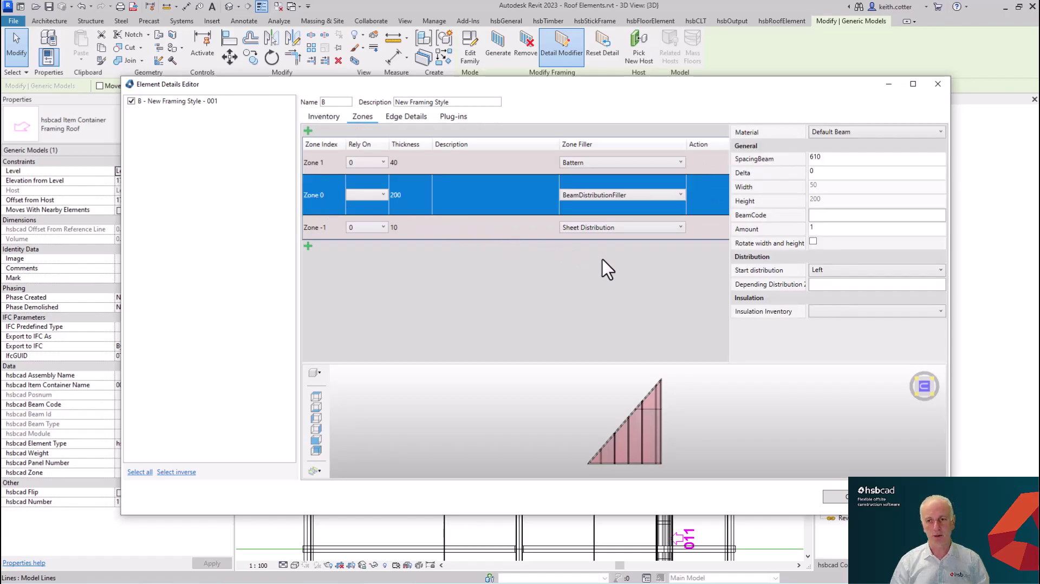
{"action": "left_click", "coordinate": [836, 273]}
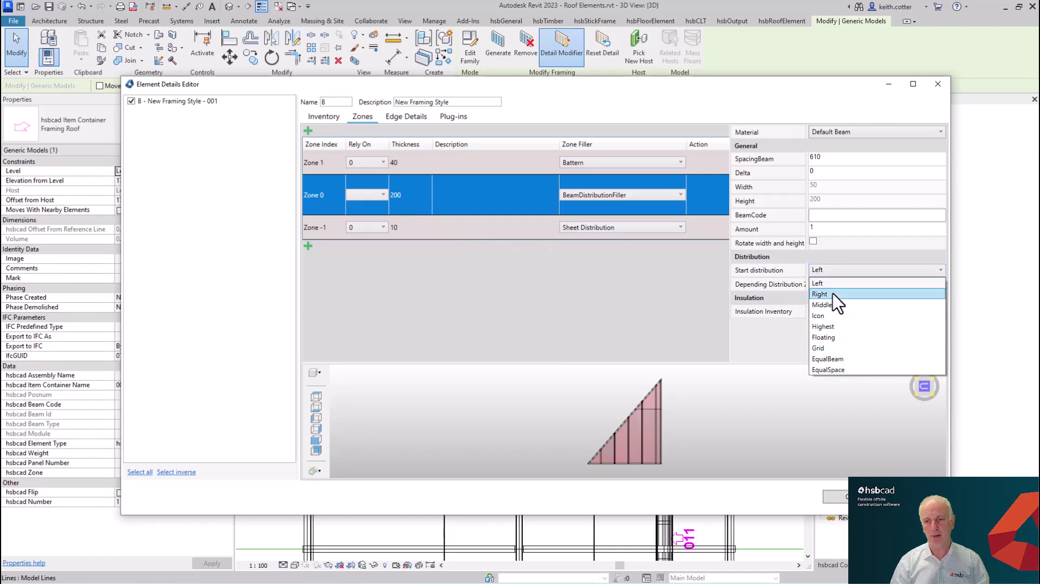
{"action": "left_click", "coordinate": [835, 295]}
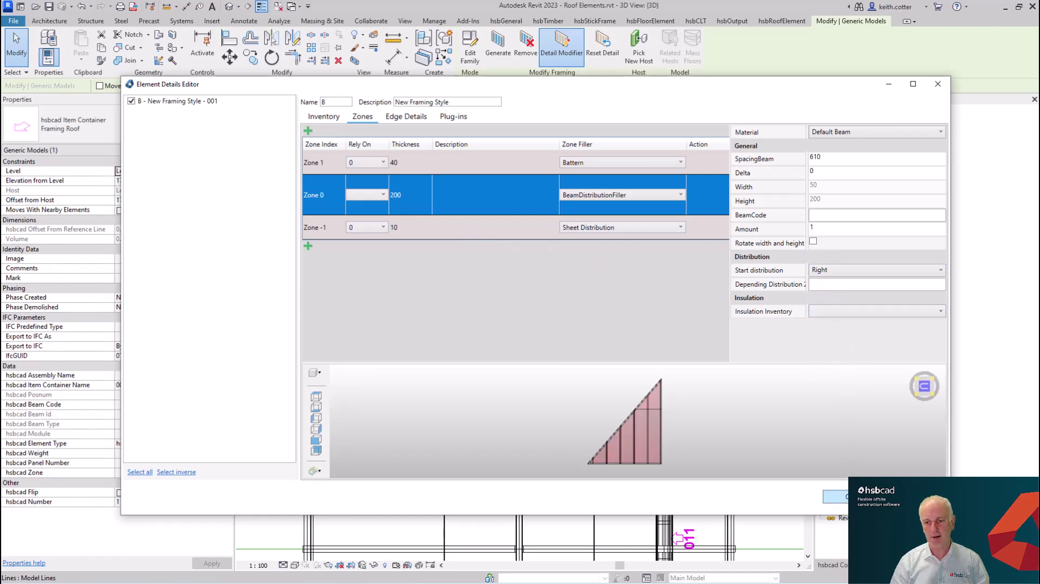
{"action": "left_click", "coordinate": [837, 496]}
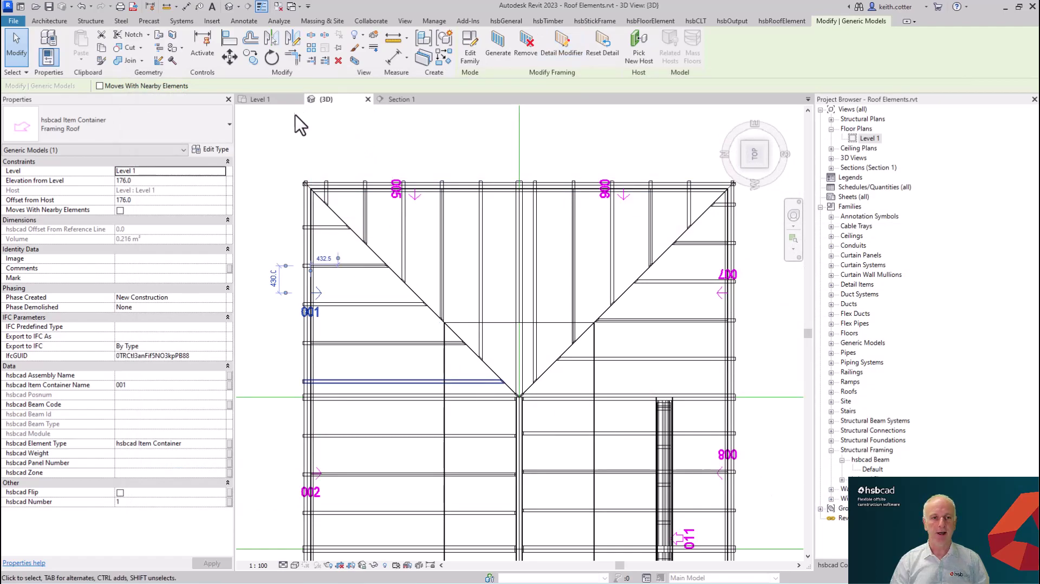
Regenerate the roof element framing for item container 001
{"action": "left_click", "coordinate": [265, 330]}
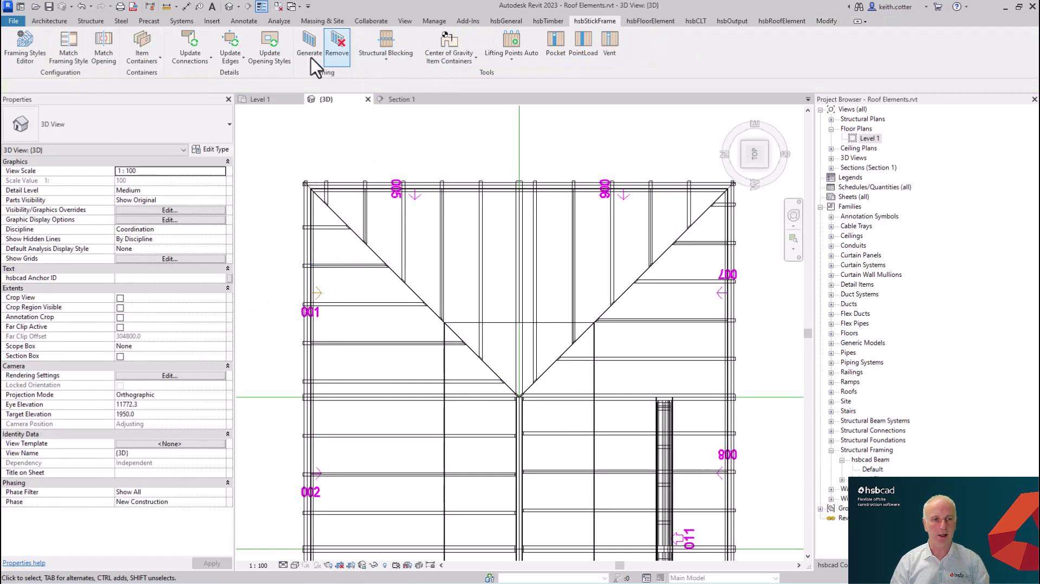
{"action": "left_click", "coordinate": [775, 20]}
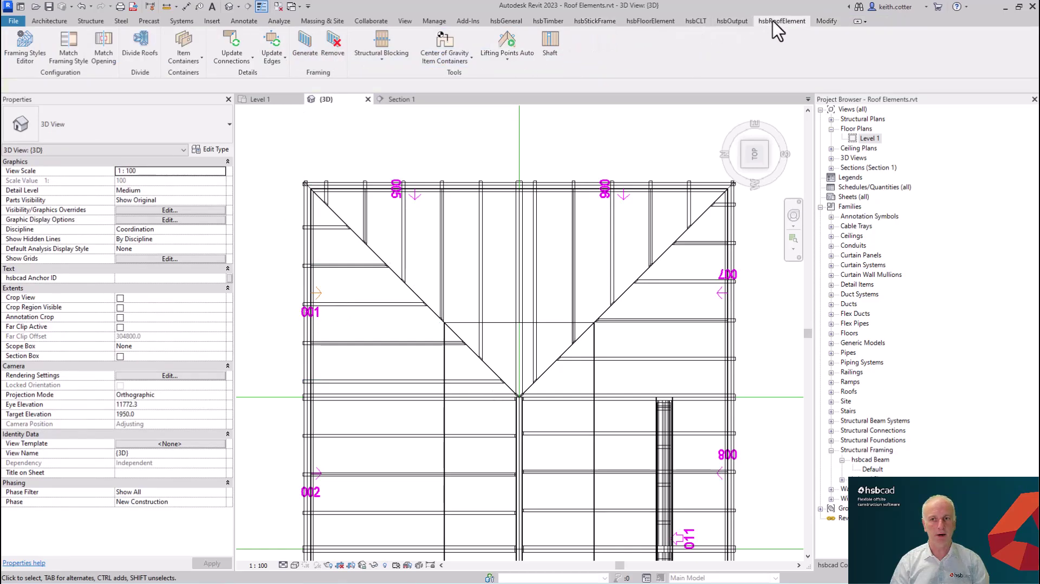
{"action": "left_click", "coordinate": [305, 40]}
{"action": "left_click", "coordinate": [317, 302]}
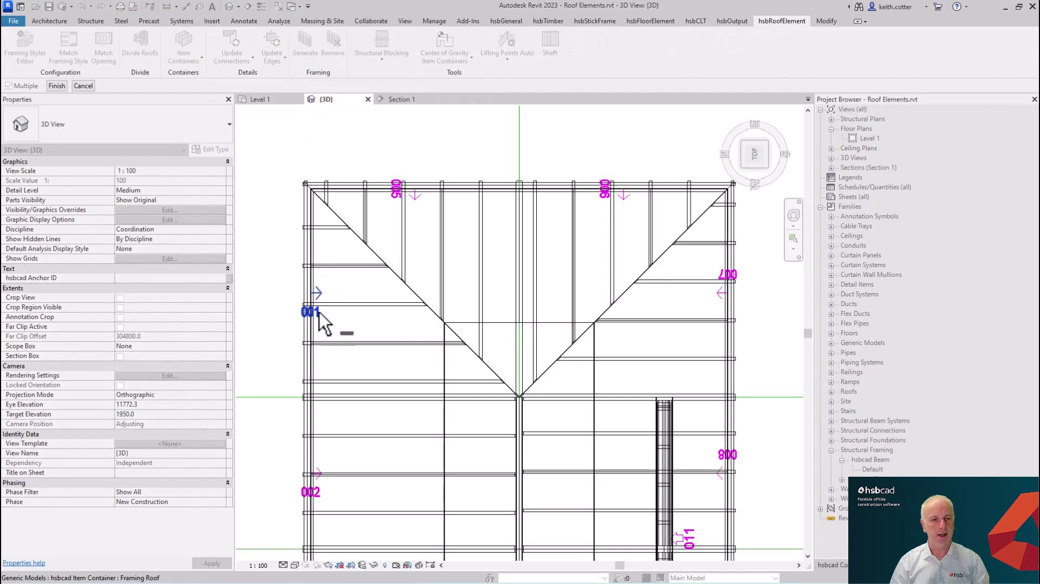
{"action": "left_click", "coordinate": [56, 85]}
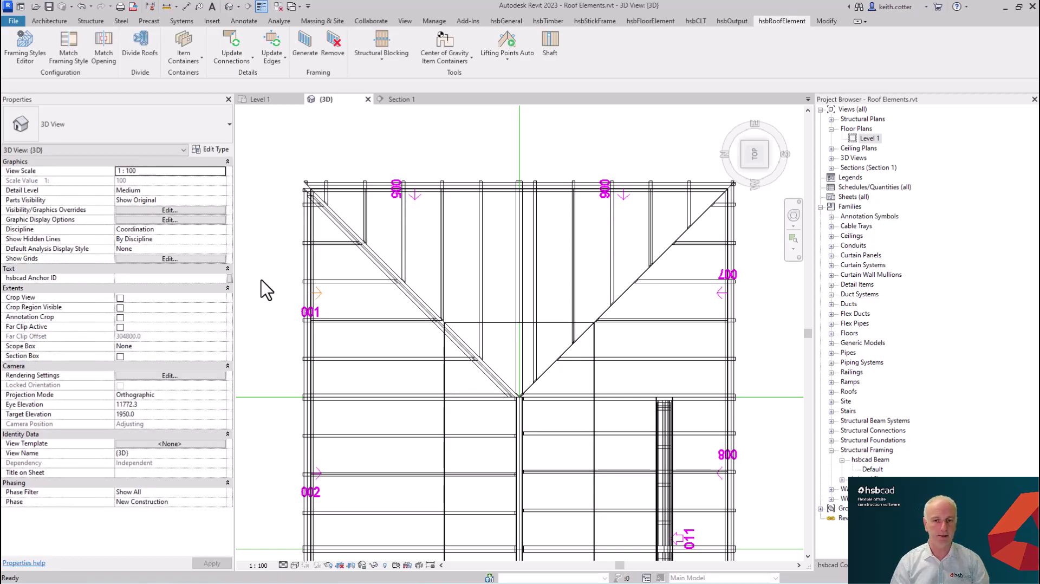
Switch the 3D view to the Consistent Colors visual style
{"action": "left_click", "coordinate": [295, 565]}
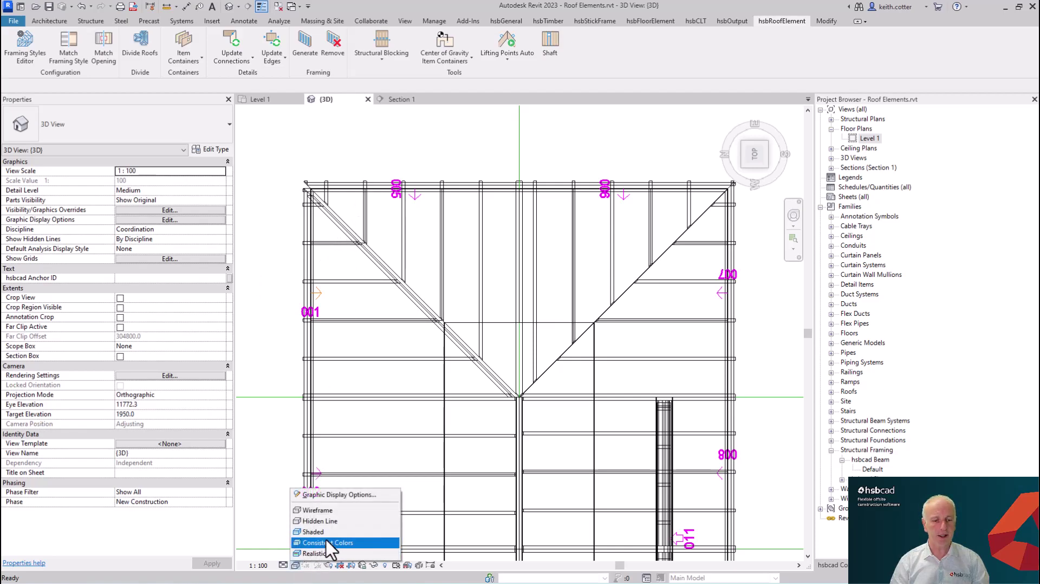
{"action": "left_click", "coordinate": [328, 542]}
{"action": "scroll", "coordinate": [447, 356], "scroll_direction": "down", "scroll_amount": 2}
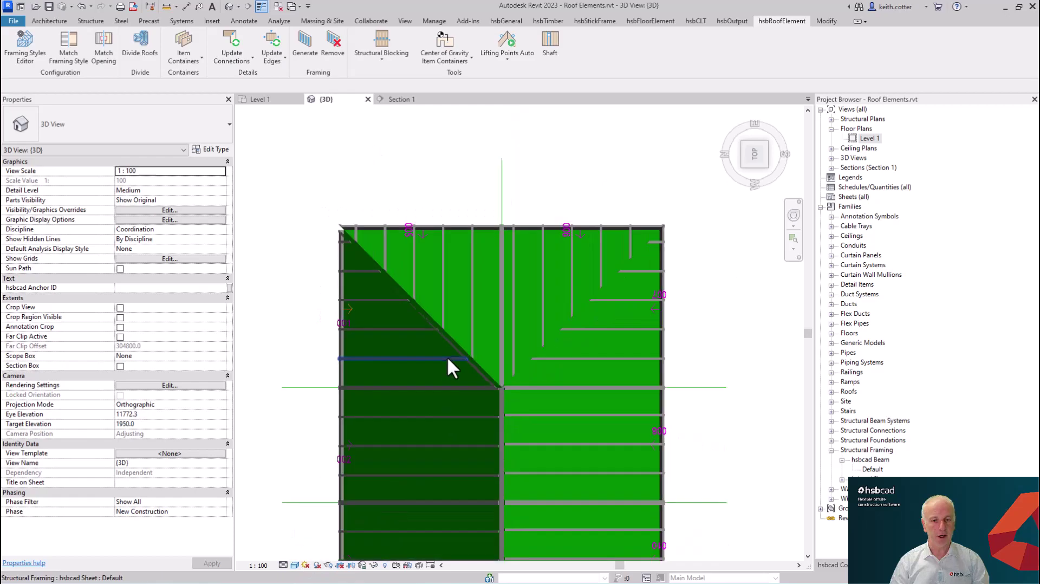
{"action": "scroll", "coordinate": [447, 356], "scroll_direction": "down", "scroll_amount": 1}
Hide the Roofs and Walls model categories in the 3D view
{"action": "key", "text": "v"}
{"action": "key", "text": "g"}
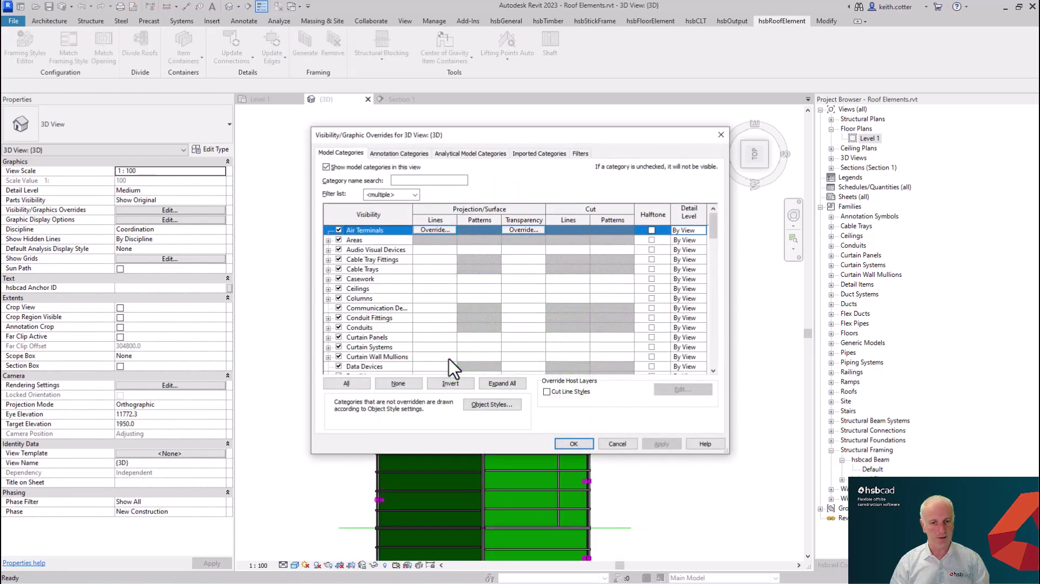
{"action": "scroll", "coordinate": [378, 312], "scroll_direction": "down", "scroll_amount": 5}
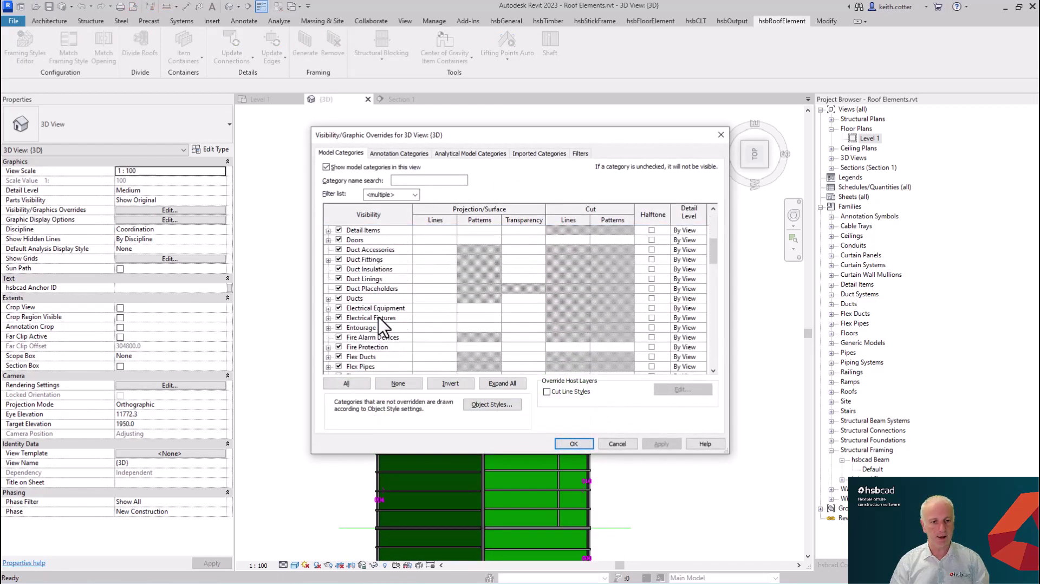
{"action": "scroll", "coordinate": [379, 320], "scroll_direction": "down", "scroll_amount": 9}
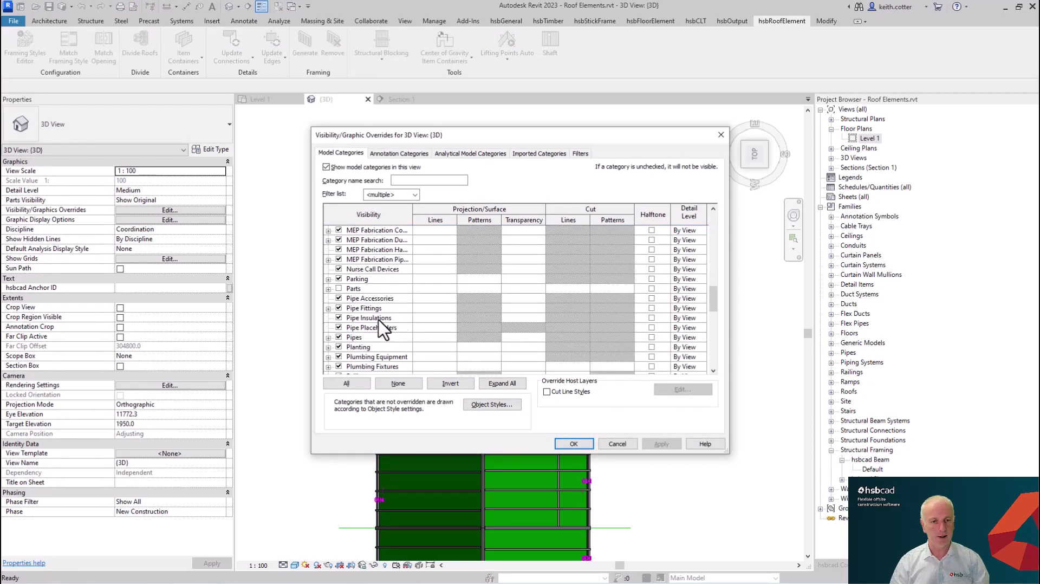
{"action": "scroll", "coordinate": [379, 320], "scroll_direction": "down", "scroll_amount": 3}
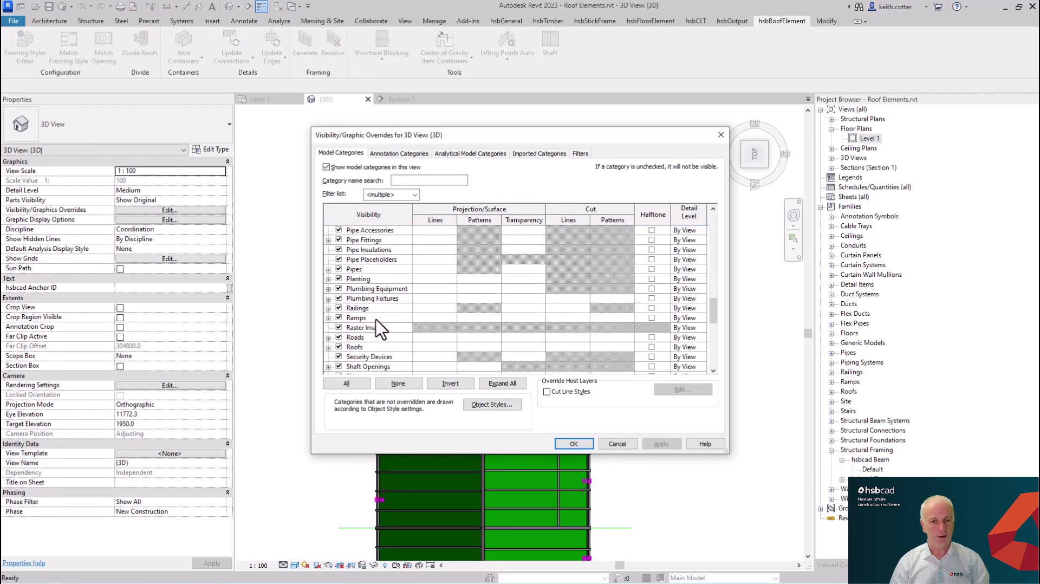
{"action": "left_click", "coordinate": [338, 348]}
{"action": "left_click_drag", "start_coordinate": [714, 308], "coordinate": [715, 365]}
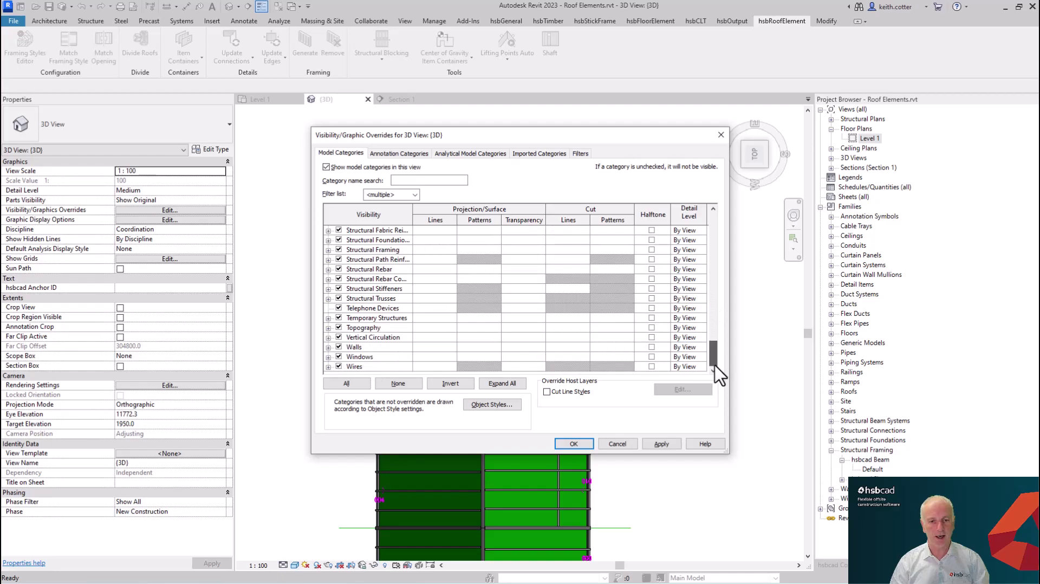
{"action": "left_click", "coordinate": [339, 348]}
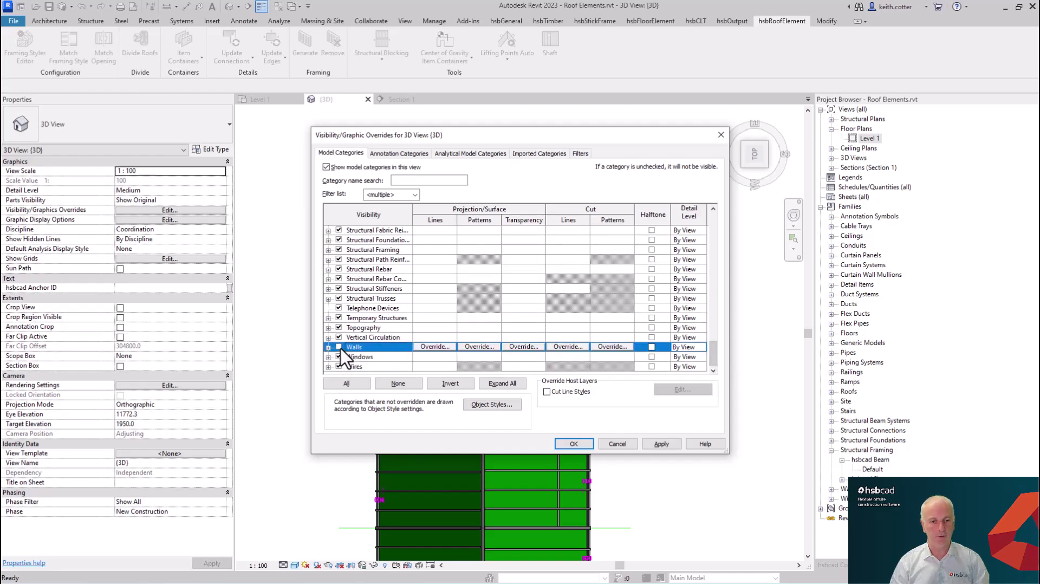
{"action": "left_click", "coordinate": [575, 445]}
Examine the exposed roof and wall framing from the back and front in the 3D view
{"action": "scroll", "coordinate": [477, 330], "scroll_direction": "down", "scroll_amount": 2}
{"action": "middle_click_drag", "start_coordinate": [463, 449], "coordinate": [553, 263], "text": "shift"}
{"action": "middle_click_drag", "start_coordinate": [460, 434], "coordinate": [584, 419], "text": "shift"}
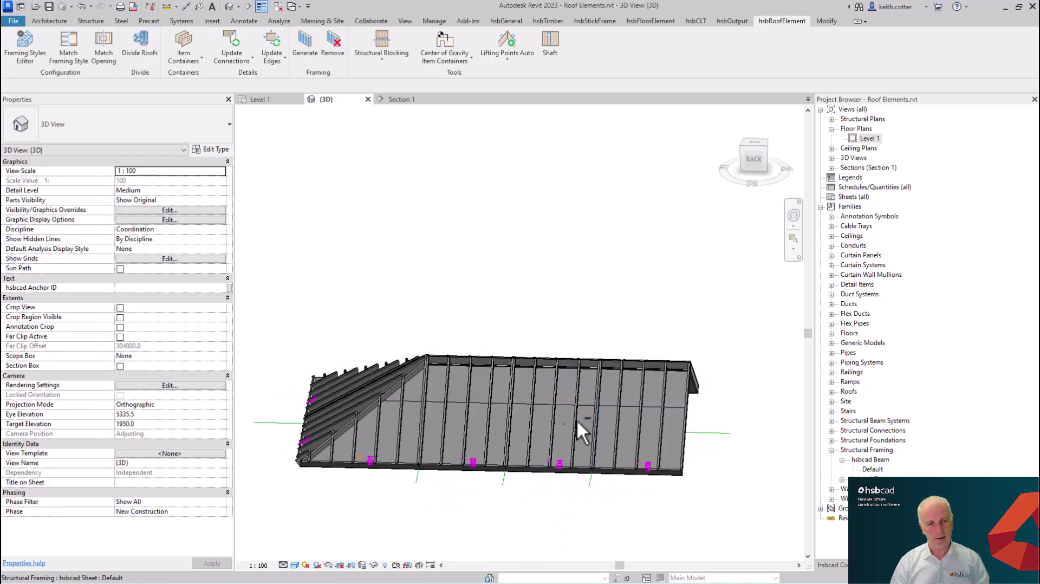
{"action": "middle_click_drag", "start_coordinate": [437, 424], "coordinate": [111, 490], "text": "shift"}
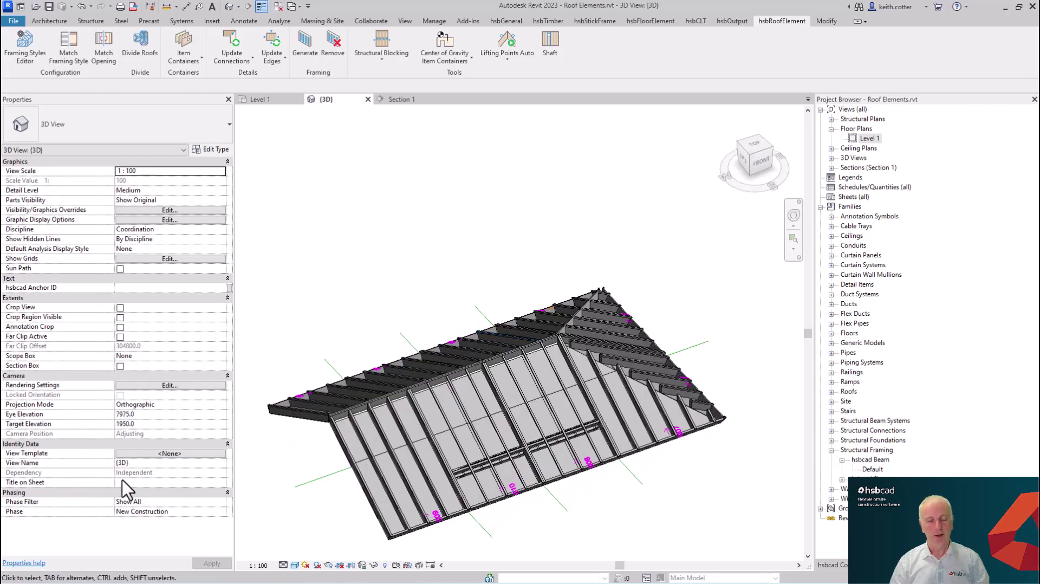
{"action": "middle_click_drag", "start_coordinate": [314, 487], "coordinate": [332, 428]}
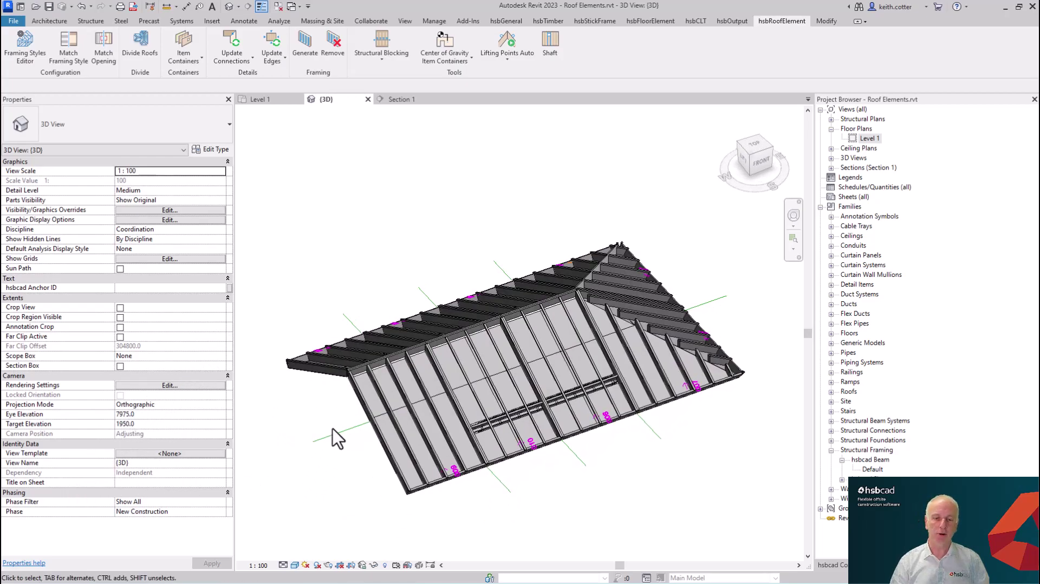